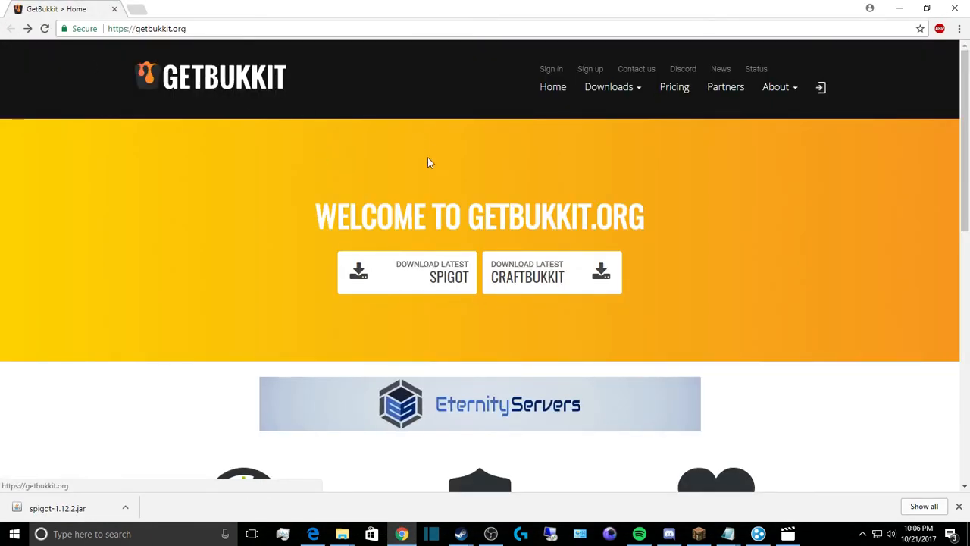
Step: Download spigot-1.12.2.jar from GetBukkit, then minimise Chrome to show the desktop
left_click(413, 280)
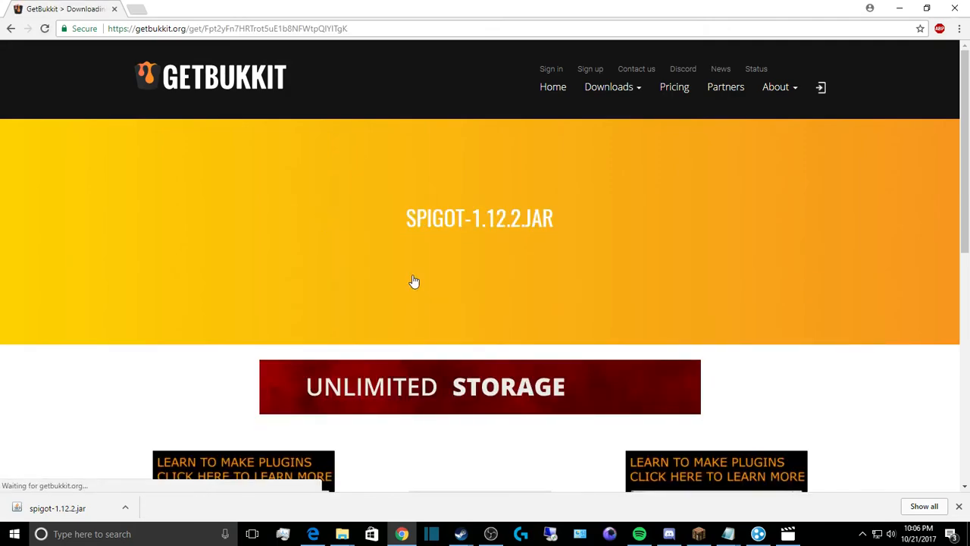
scroll(425, 258, "down", 4)
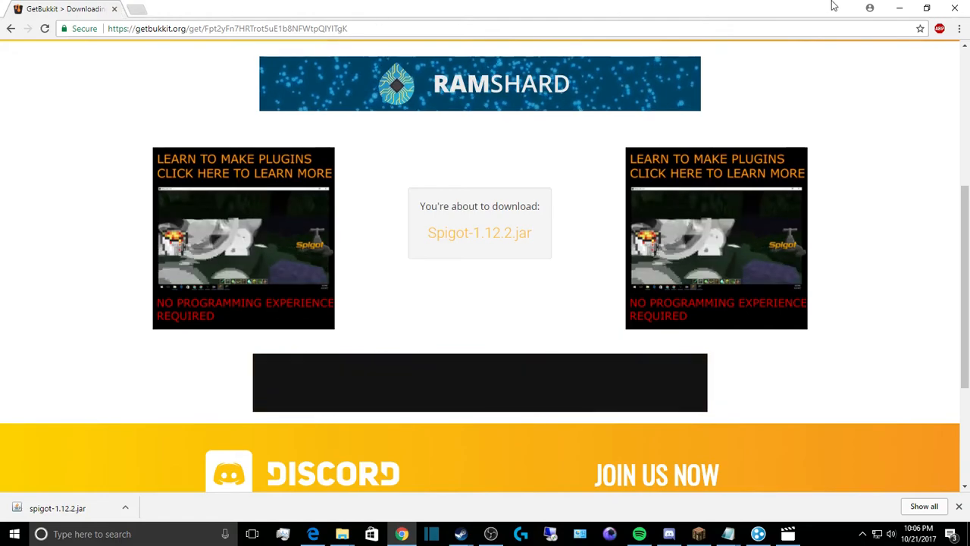
left_click(899, 7)
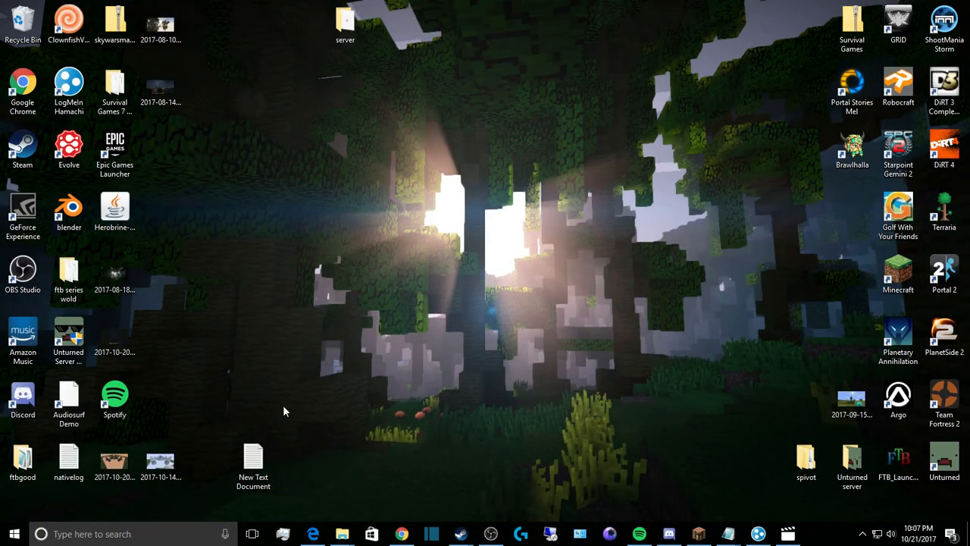
Step: Create a New Text Document beside spigot-1.12.2 in the server folder and open it in Notepad
double_click(350, 23)
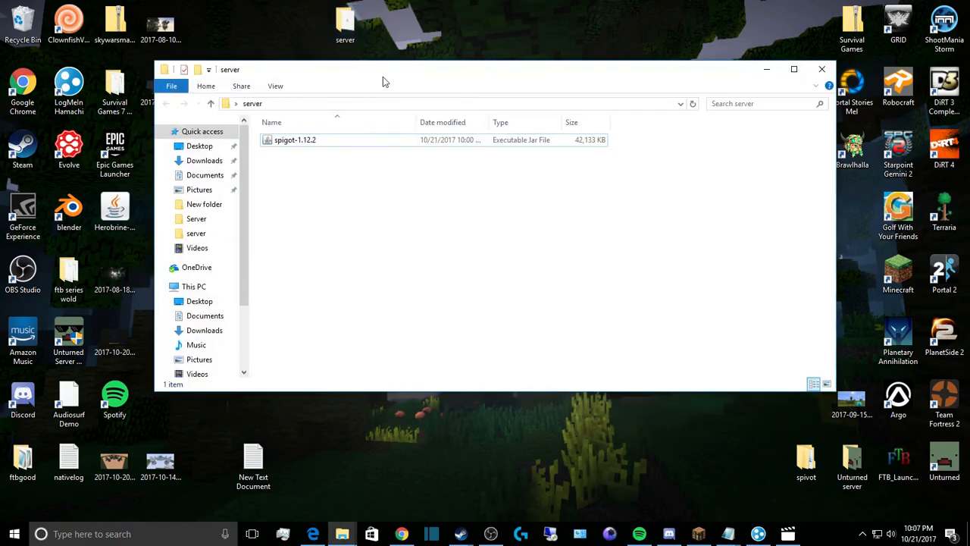
right_click(319, 179)
mouse_move(365, 327)
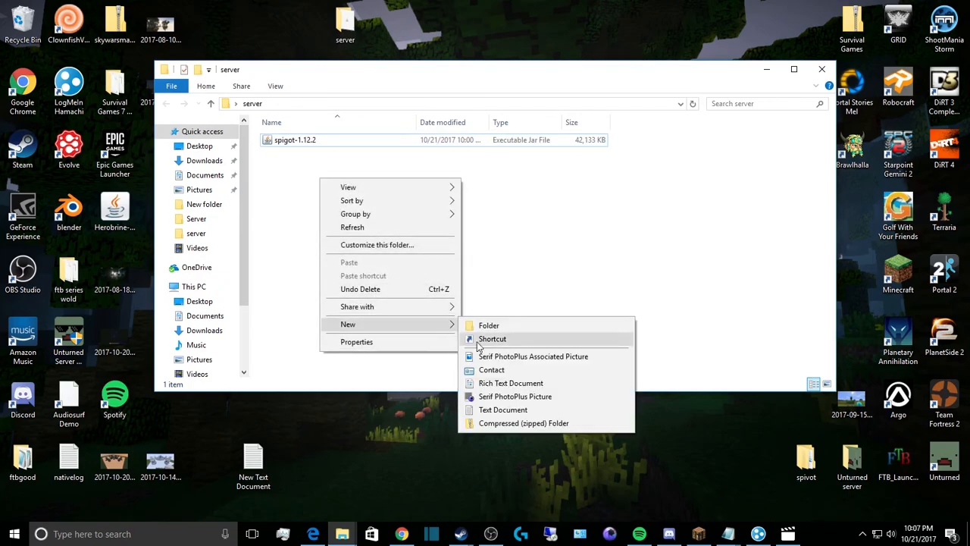
left_click(503, 409)
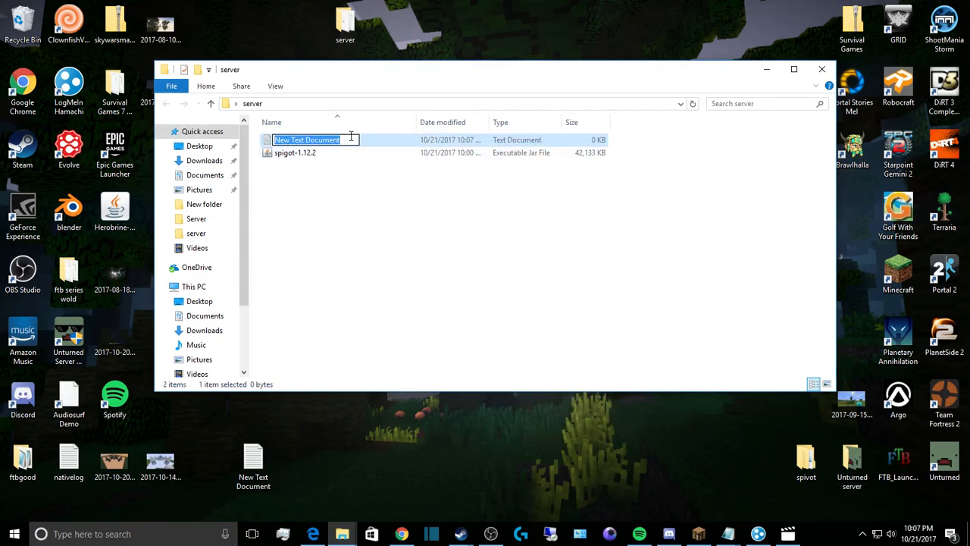
double_click(392, 144)
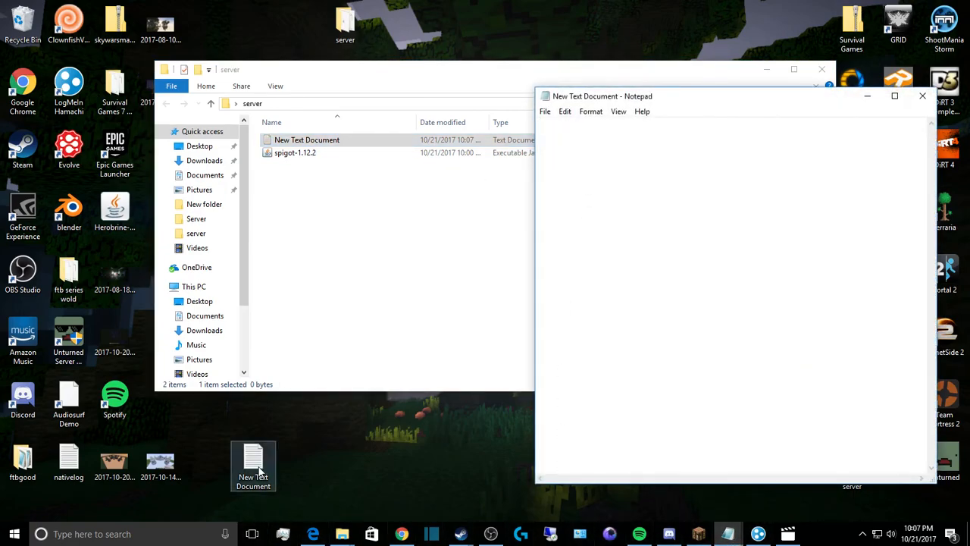
Step: Paste the 'java -Xmx1024M -jar spigot-1.12.2.jar -o true' and 'PAUSE' lines into the new document
type("java -Xmx1024M -jar spigot-1.12.2.jar -o true PAUSE")
left_click_drag(673, 97, 338, 109)
left_click_drag(204, 136, 405, 173)
key("ctrl+c")
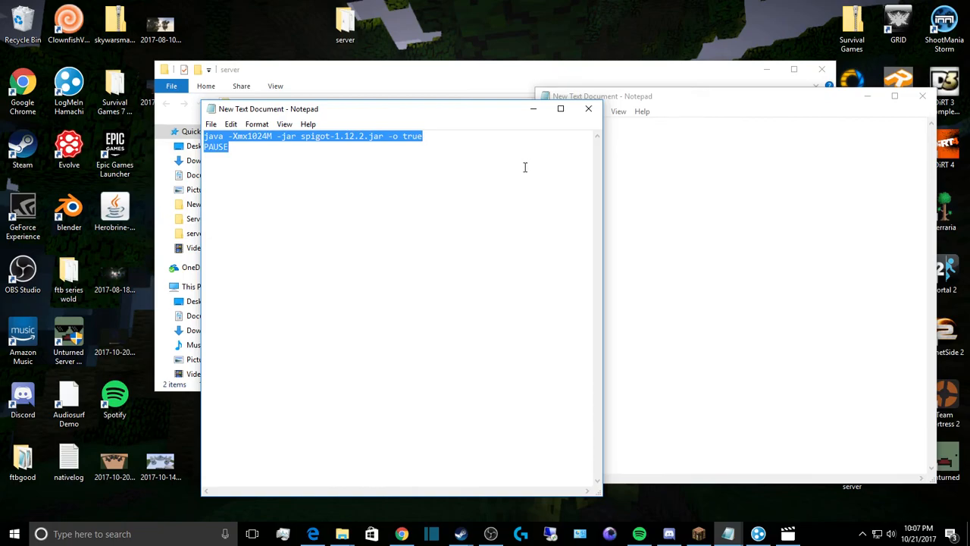
left_click(677, 154)
key("ctrl+v")
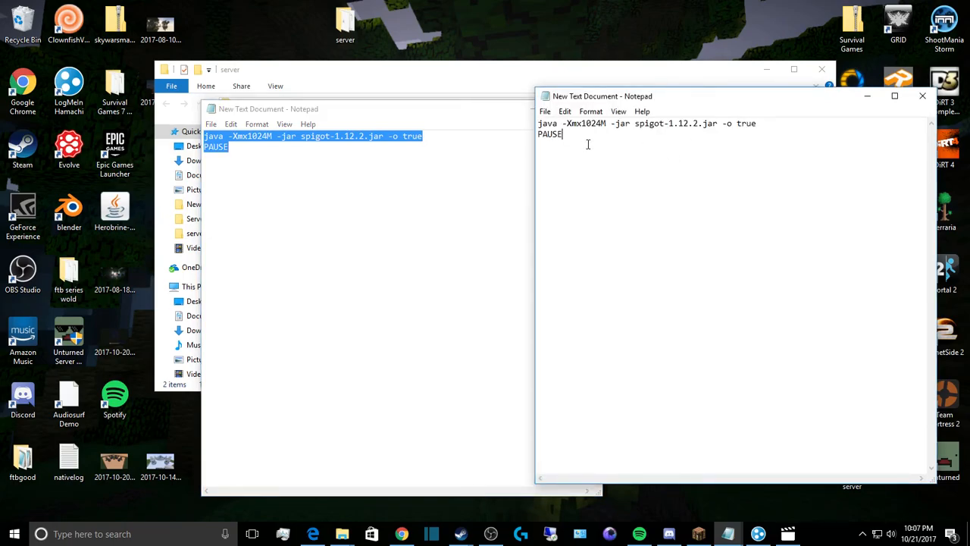
left_click_drag(455, 119, 353, 126)
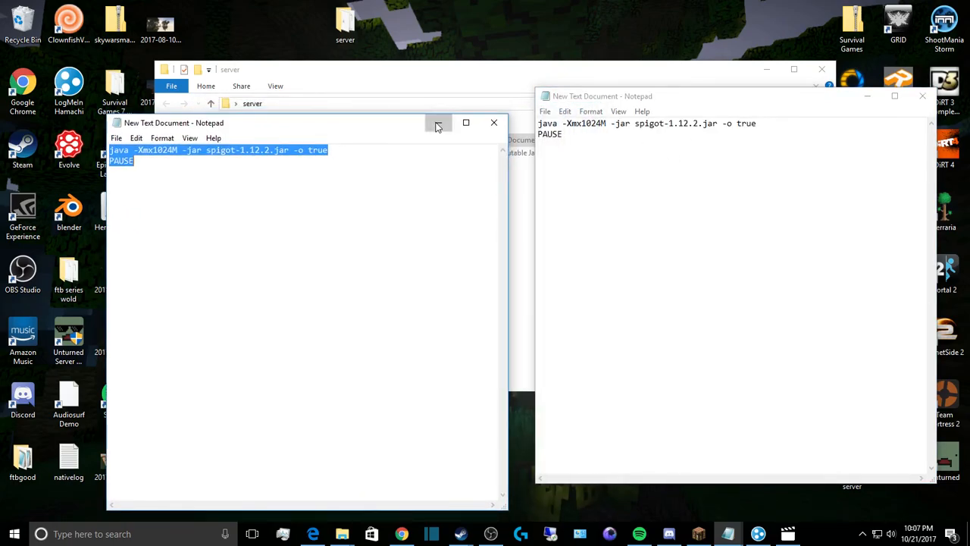
left_click(439, 122)
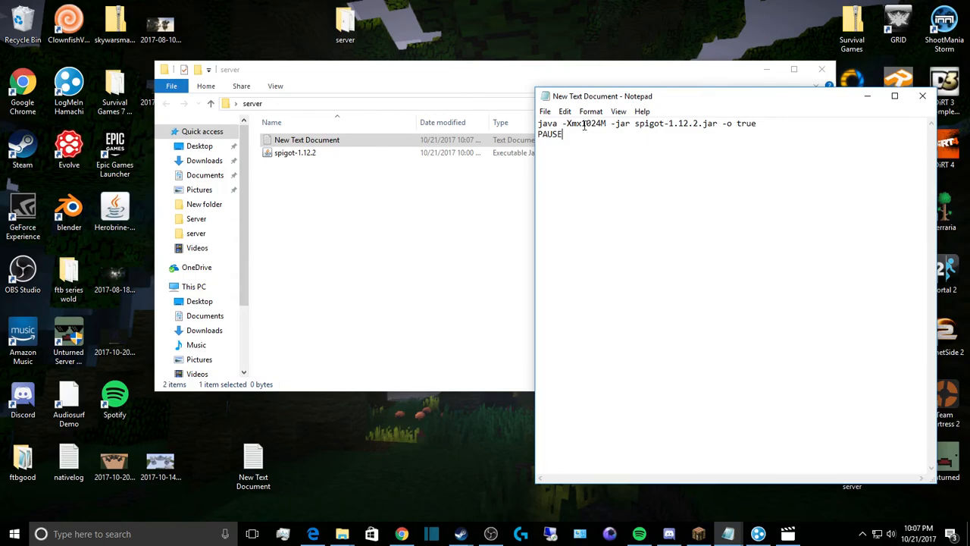
Step: Change the memory value in the script from 1024M to 4096M
left_click_drag(582, 124, 596, 125)
key("BackSpace")
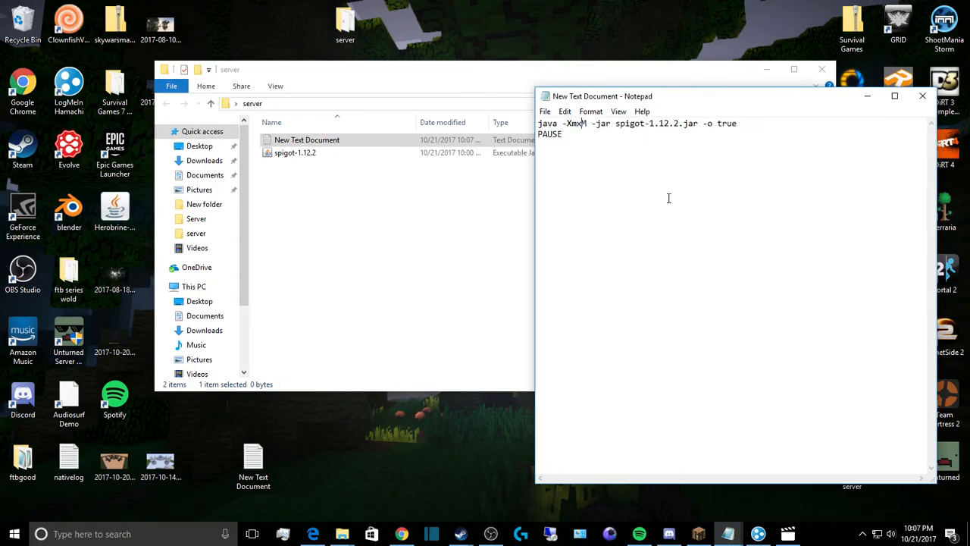
type("40")
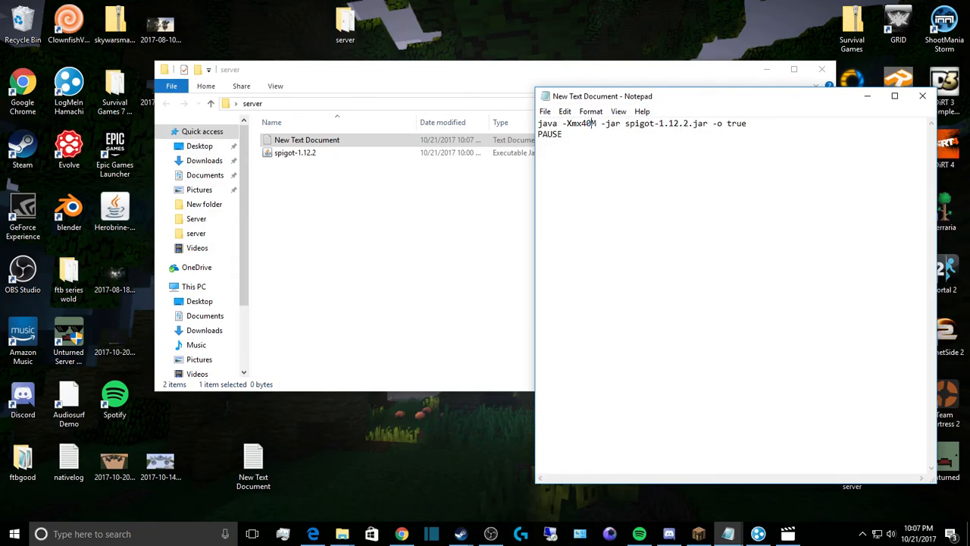
type("96")
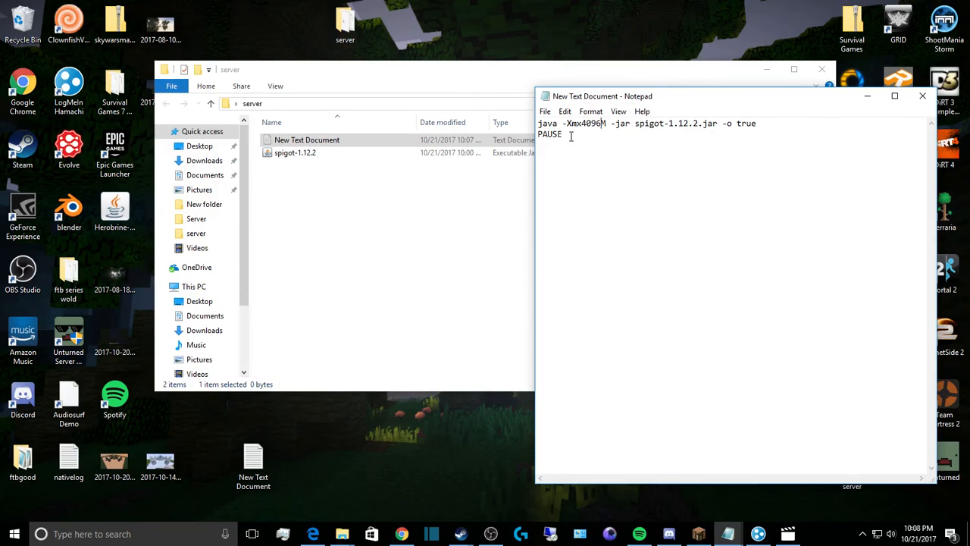
left_click(544, 111)
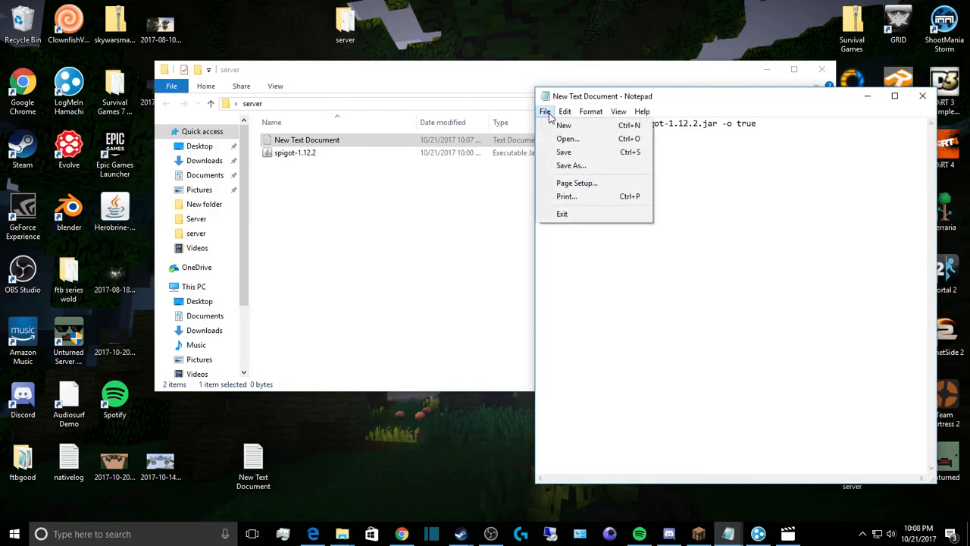
Step: Save the script as run.bat with Save as type set to All Files
left_click(571, 165)
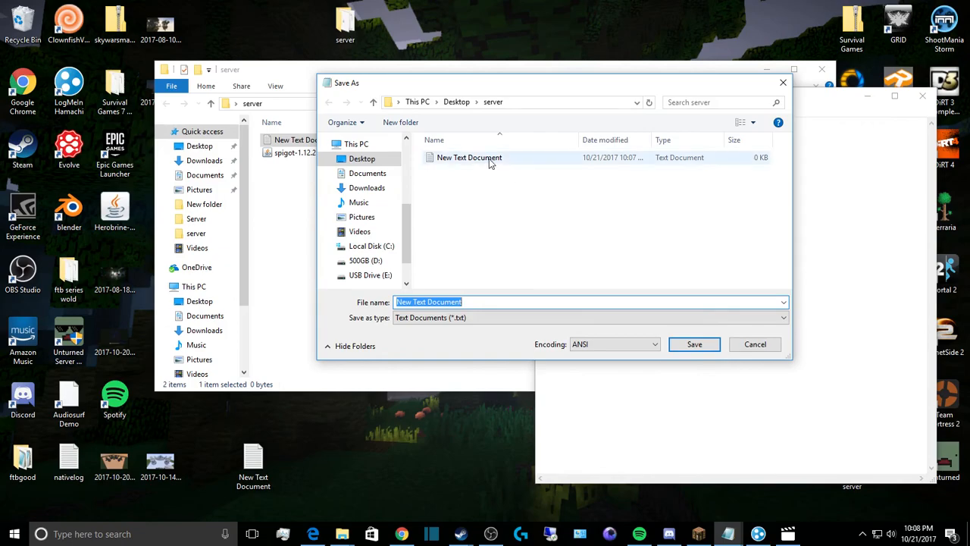
left_click(493, 302)
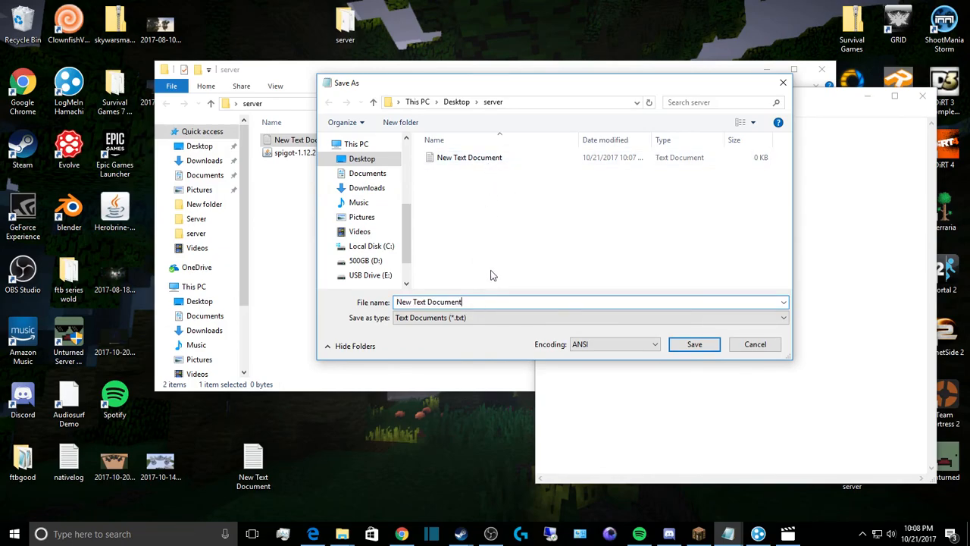
key("BackSpace")
key("BackSpace")
key("BackSpace")
key("BackSpace")
key("BackSpace")
key("BackSpace")
key("BackSpace")
key("BackSpace")
key("BackSpace")
key("BackSpace")
key("BackSpace")
key("BackSpace")
key("BackSpace")
key("BackSpace")
key("BackSpace")
key("BackSpace")
key("BackSpace")
left_click(462, 318)
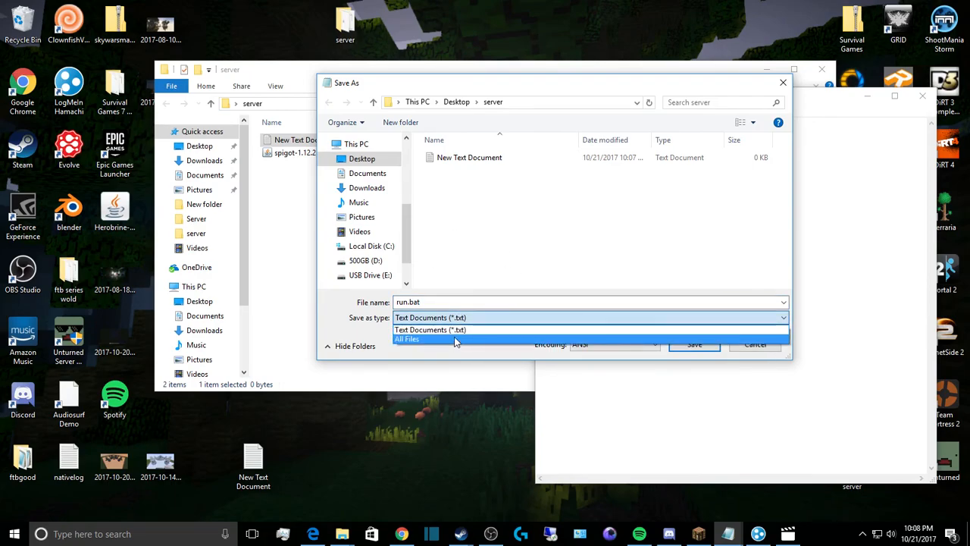
left_click(456, 340)
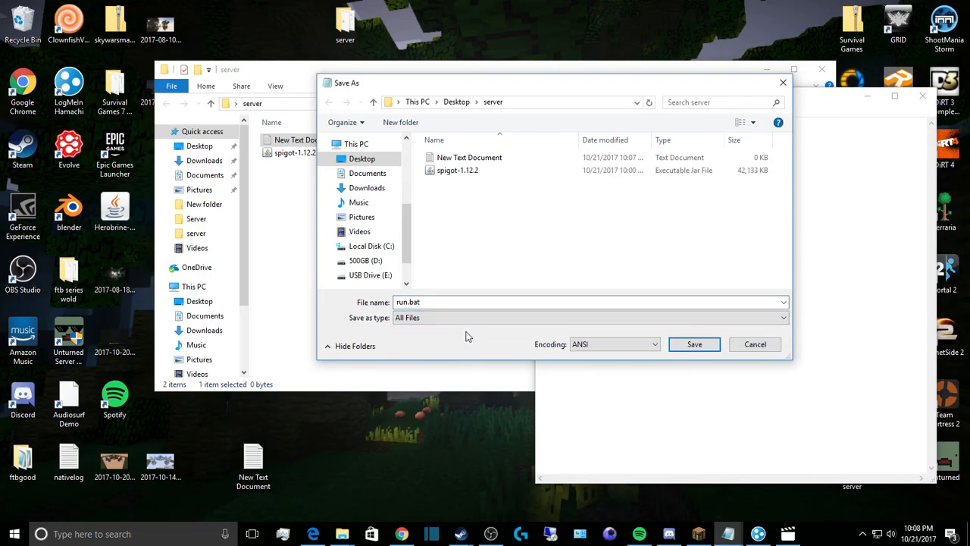
left_click(694, 344)
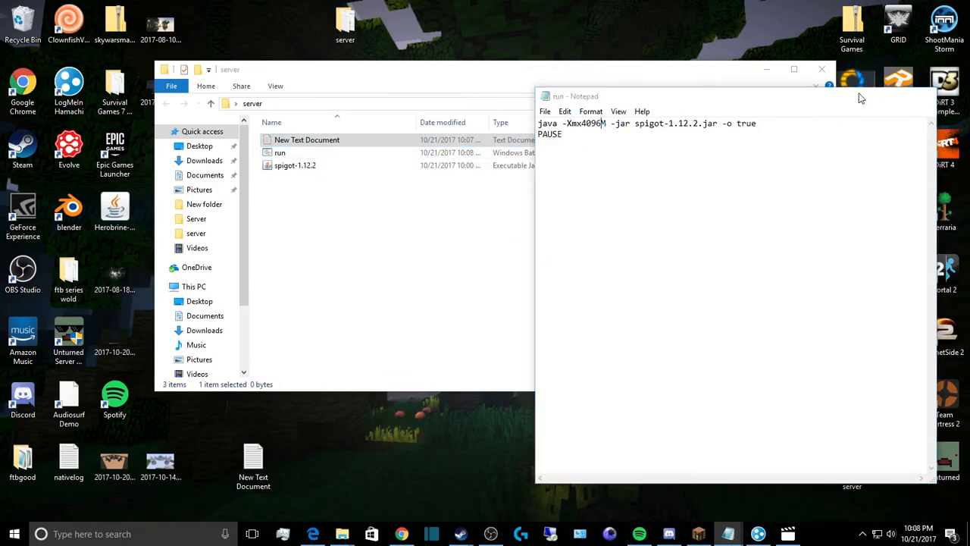
left_click(866, 97)
Step: Run run.bat once to generate eula and server.properties, then delete the leftover New Text Document
double_click(345, 152)
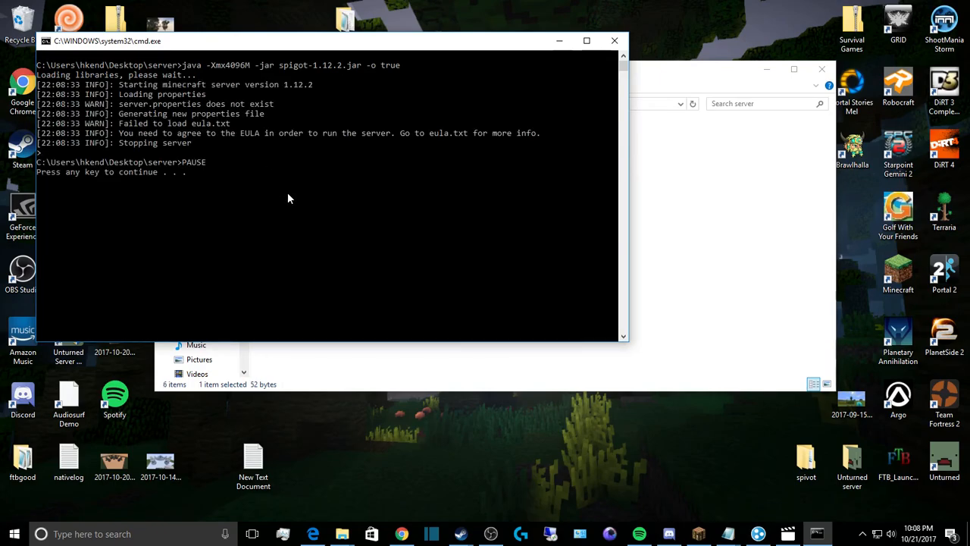
key("Return")
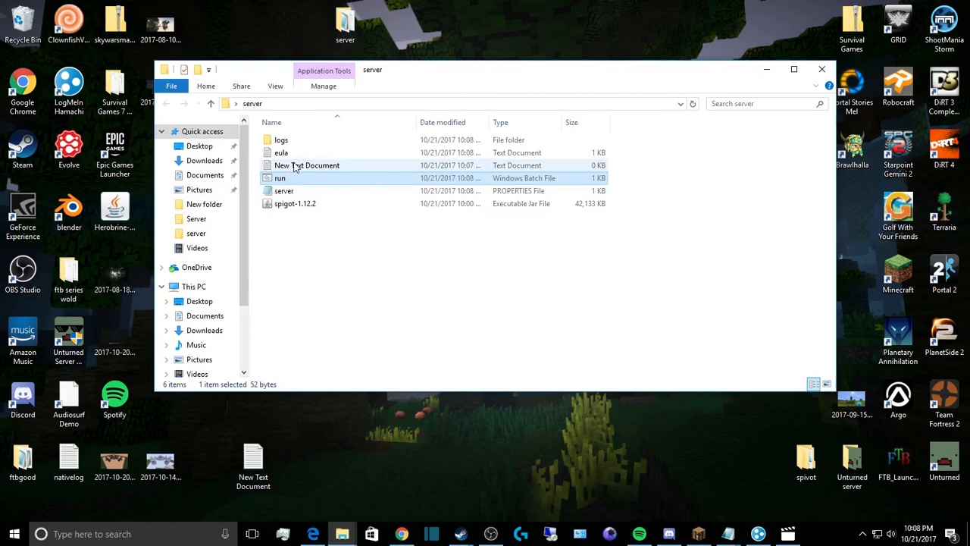
right_click(297, 166)
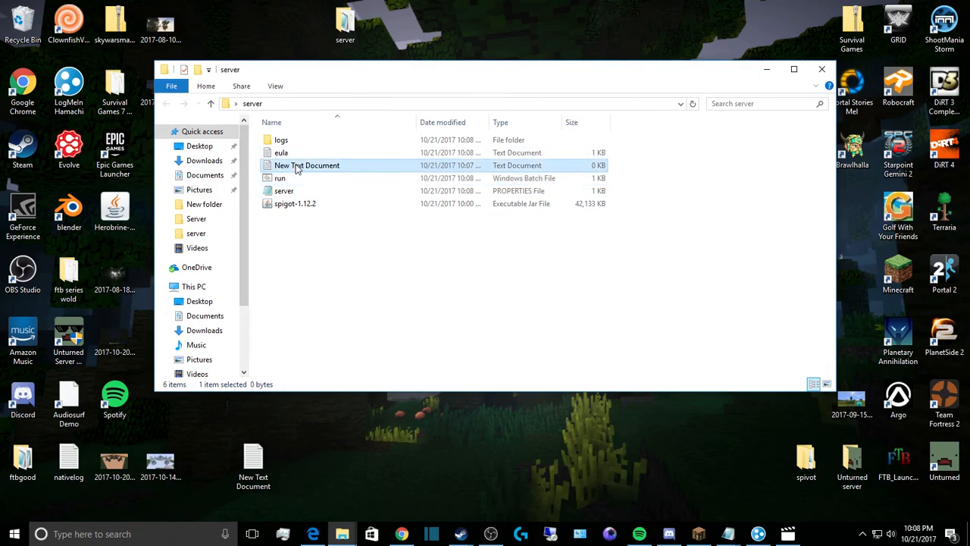
left_click(326, 350)
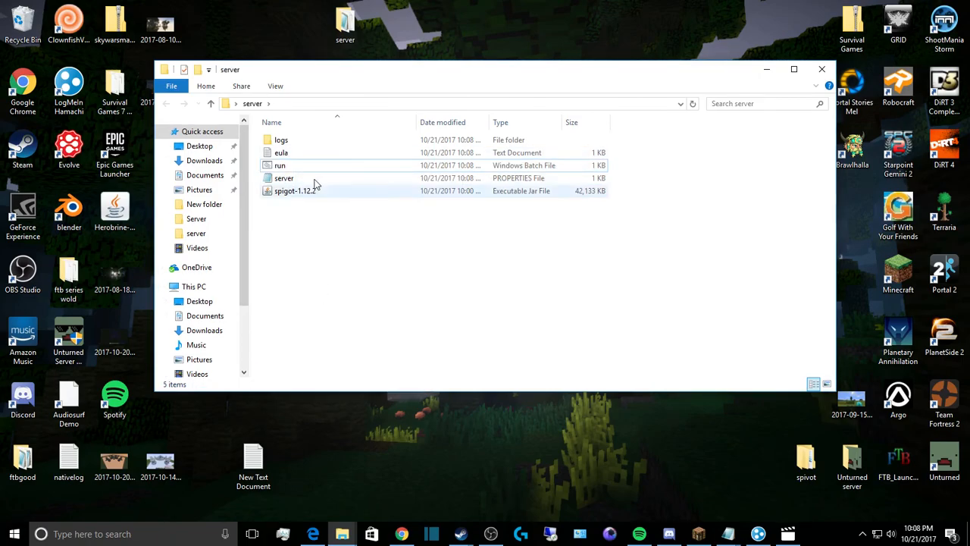
Step: Edit the eula=false line in eula.txt, save the file and close it
double_click(295, 158)
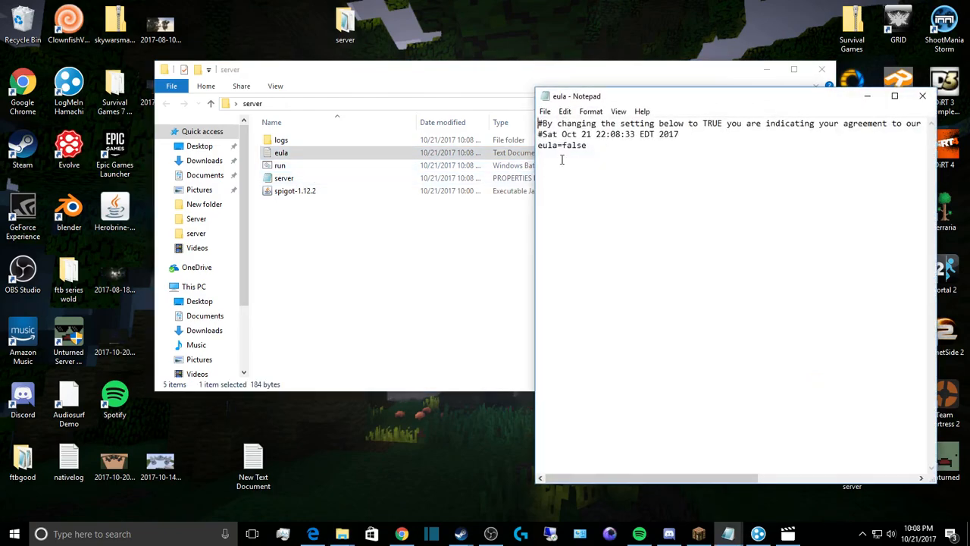
left_click(589, 147)
left_click(545, 112)
left_click(569, 153)
left_click(922, 96)
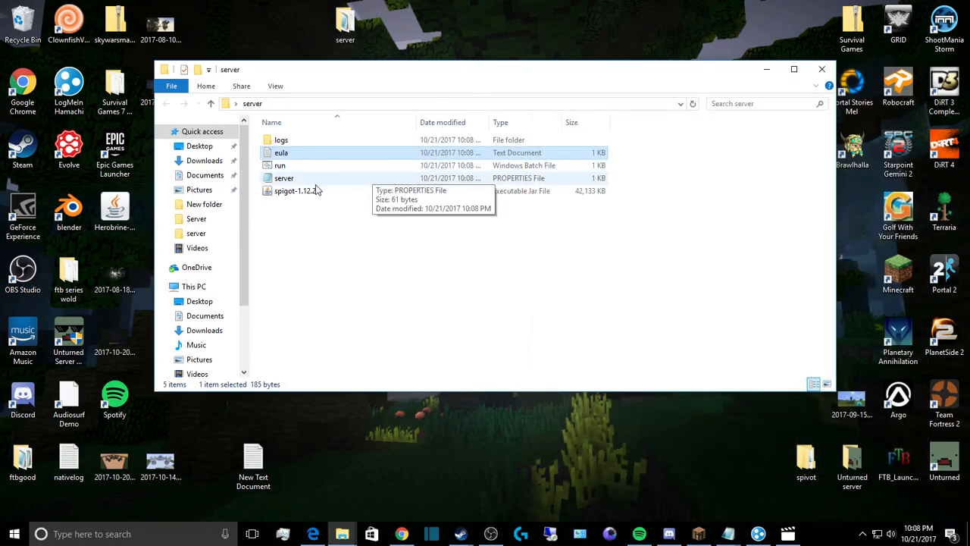
Step: Check the nearly empty server.properties in Notepad, close it, and select run.bat
double_click(313, 180)
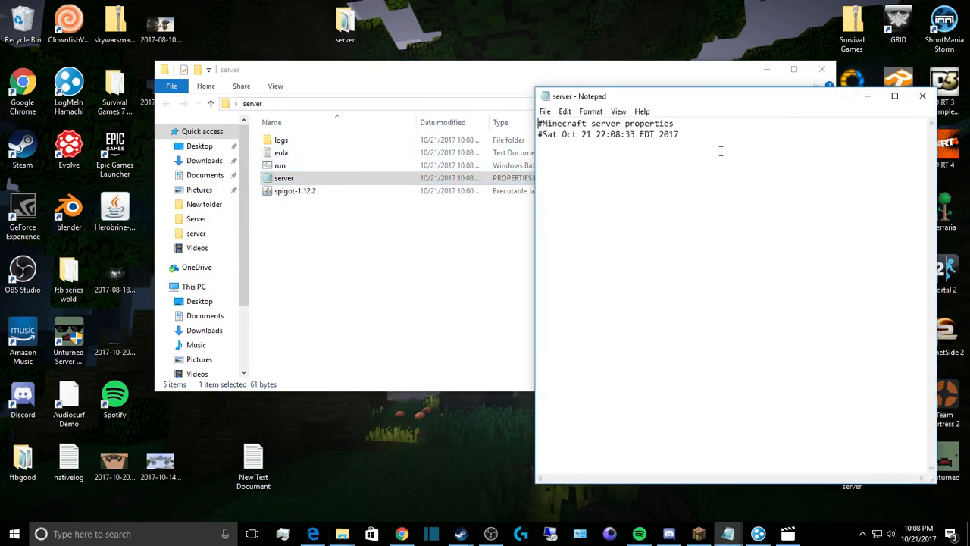
left_click(922, 96)
left_click(298, 167)
Step: Run run.bat until the server reports Done, then stop it with 'stop' and close the console
double_click(297, 168)
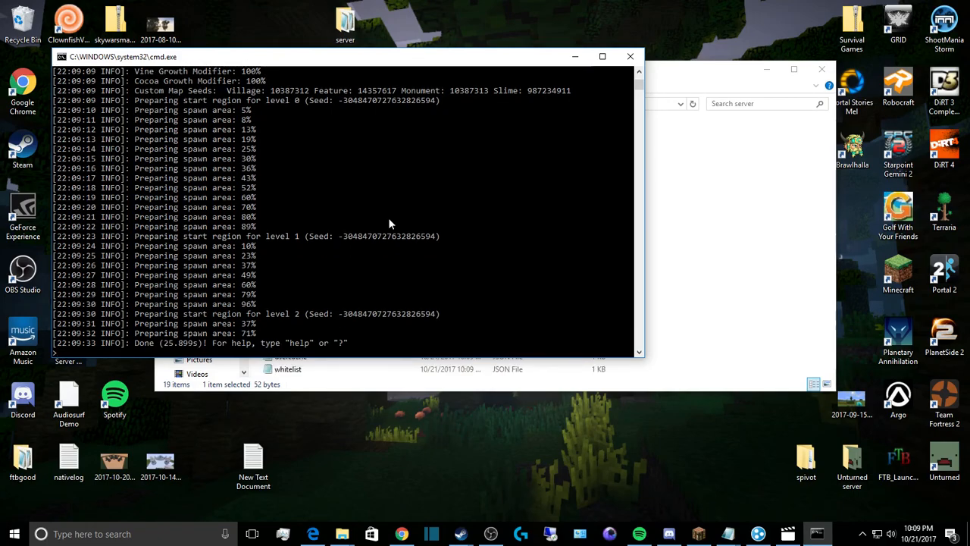
type("stop")
key("Return")
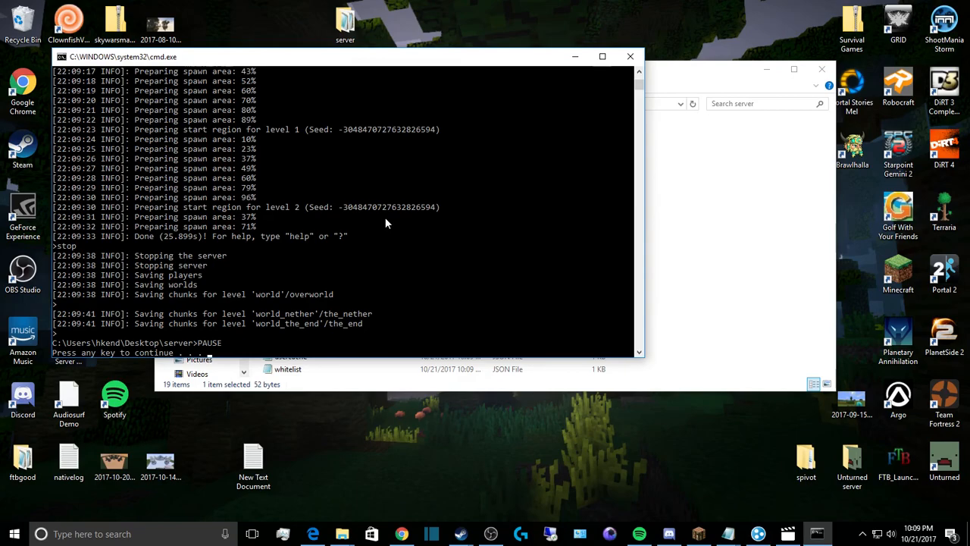
key("Return")
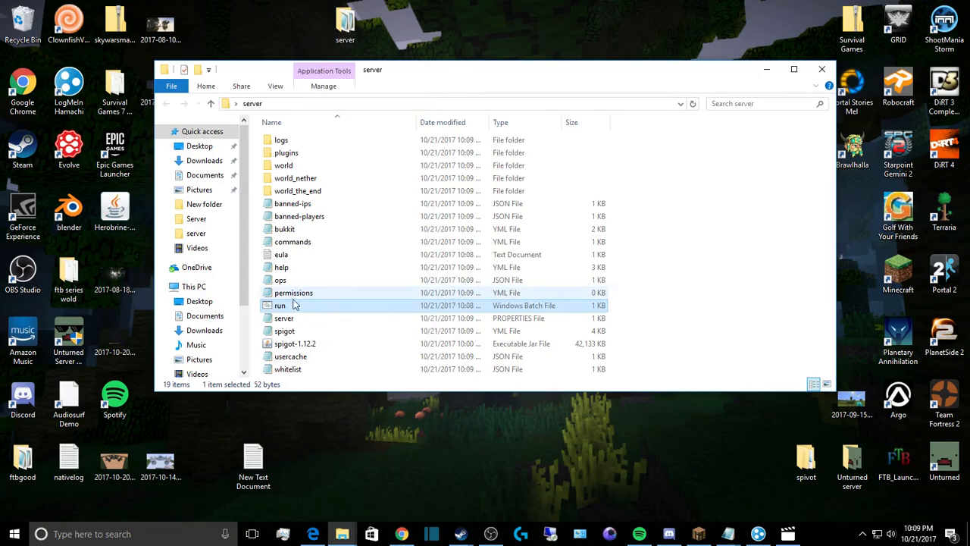
Step: Open the populated server.properties (server-port=25565, max-players=20) in Notepad, then minimise it
left_click(286, 322)
double_click(287, 324)
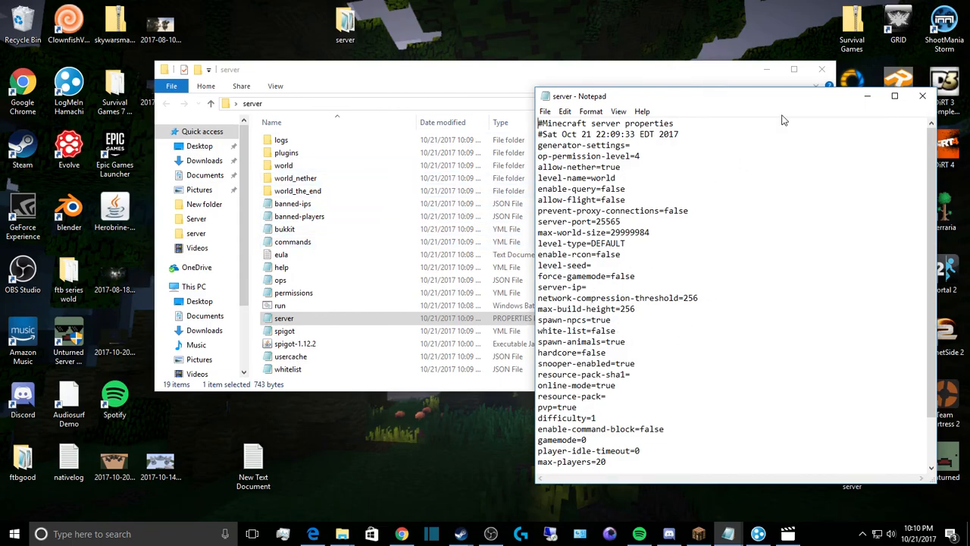
left_click(866, 96)
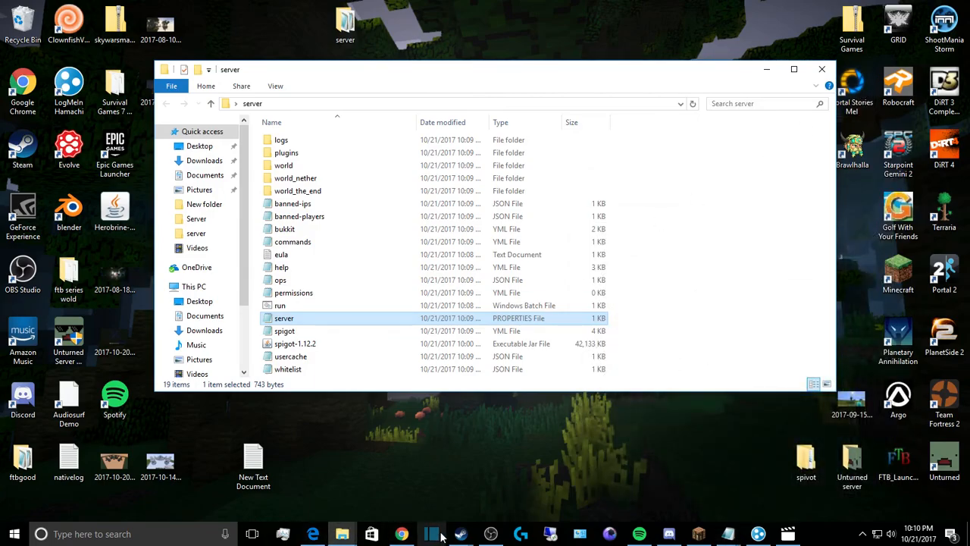
left_click(313, 533)
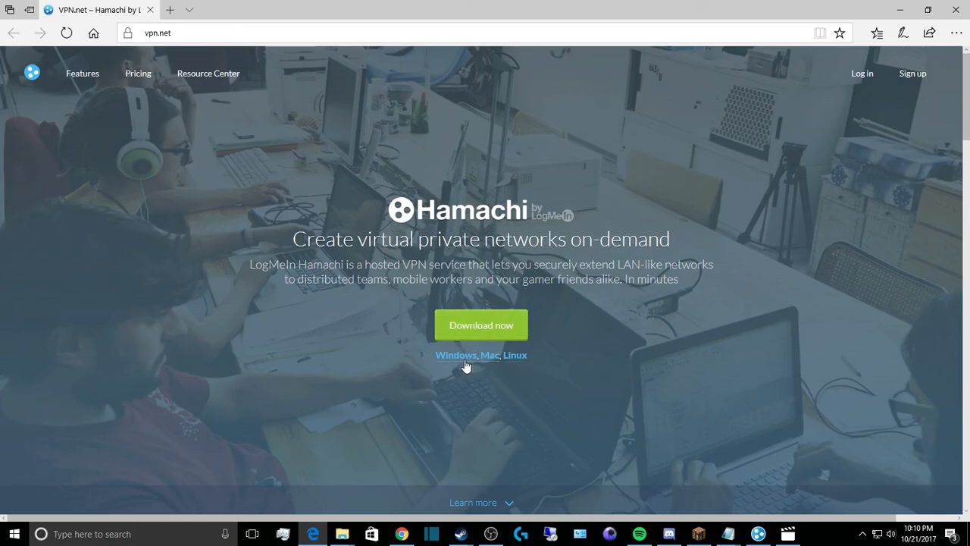
left_click(901, 9)
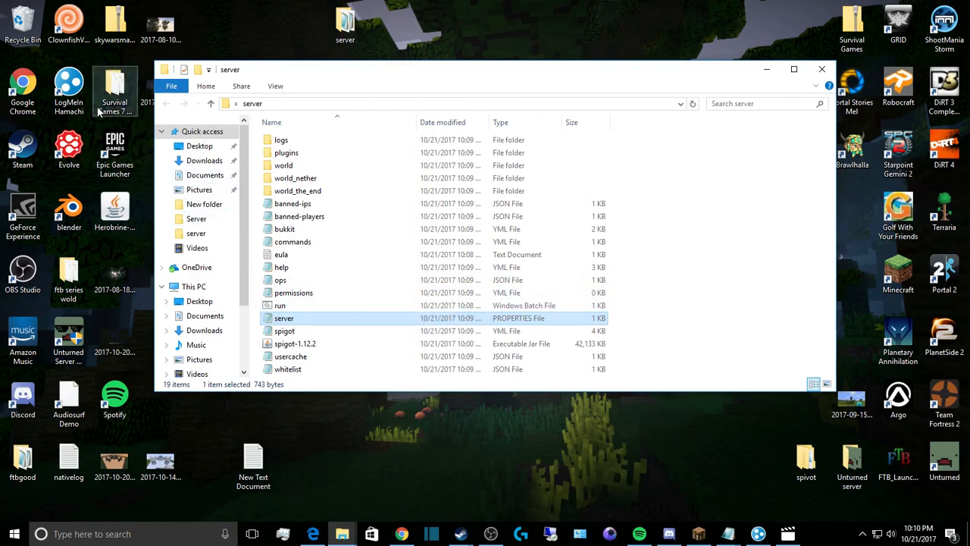
Step: Launch LogMeIn Hamachi from the desktop and open its Create Network form
double_click(75, 84)
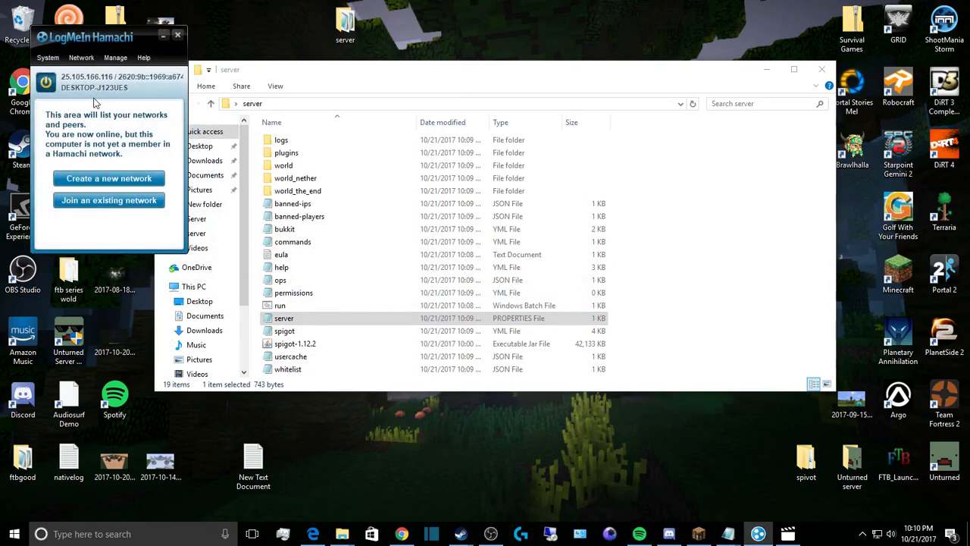
left_click(121, 178)
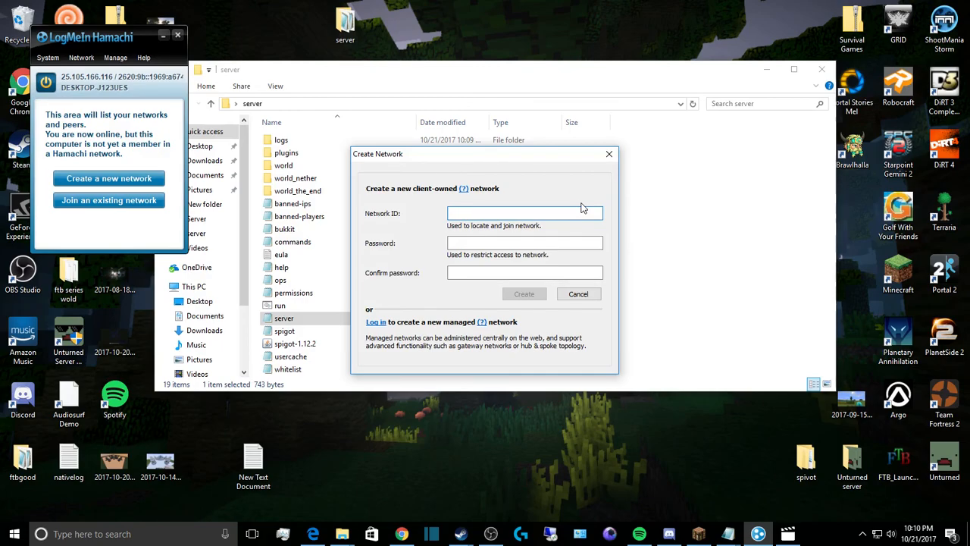
Step: Enter Network ID 'Test' with a confirmed password and try to create the network
type("Test")
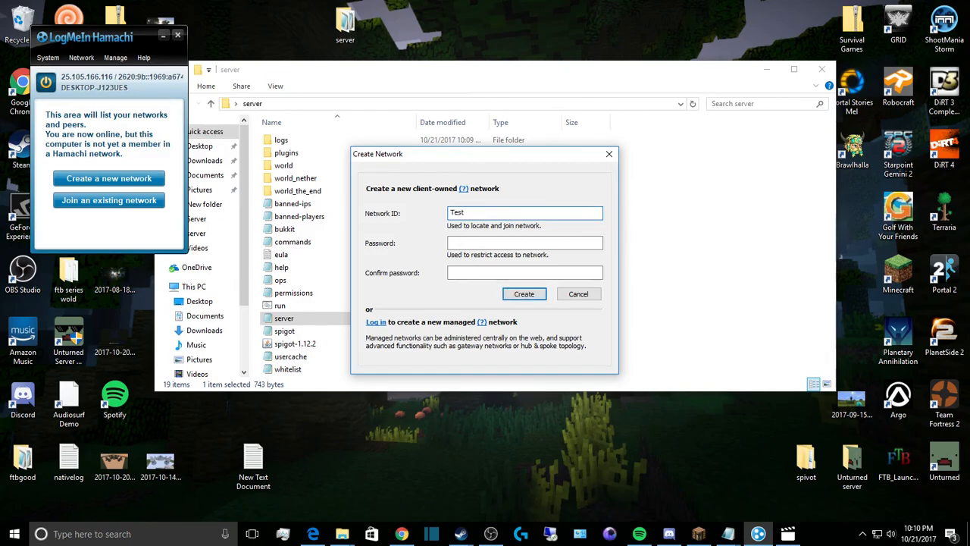
left_click(478, 242)
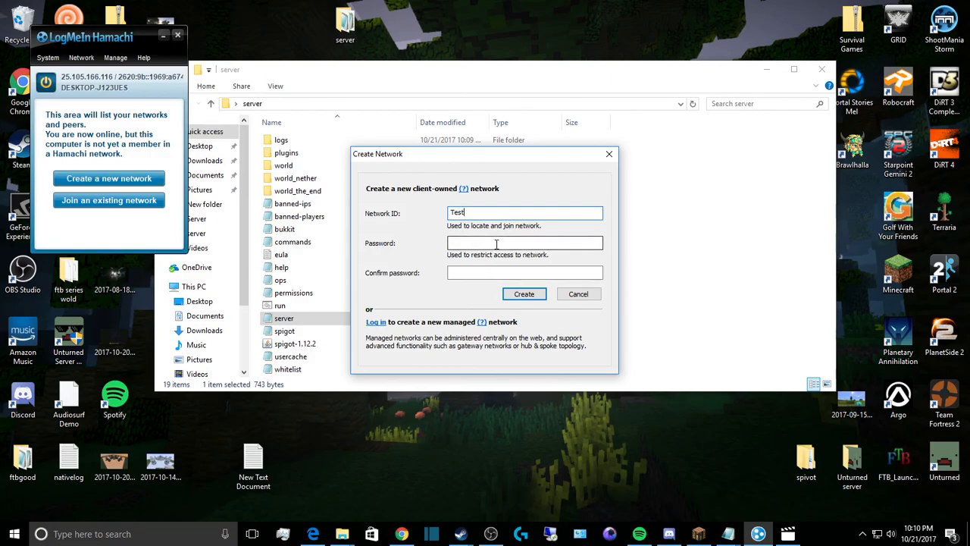
type("t")
key("Tab")
type("•••")
left_click(532, 296)
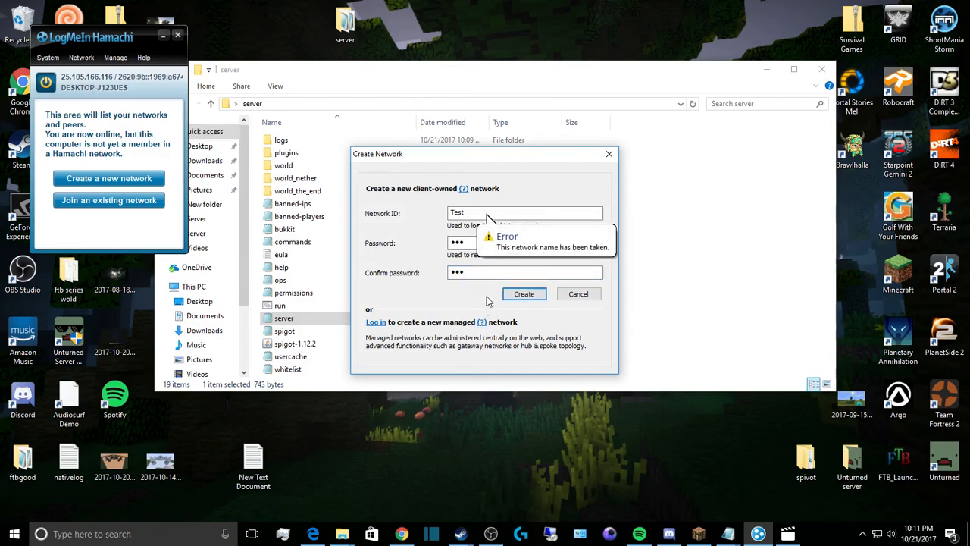
left_click(488, 218)
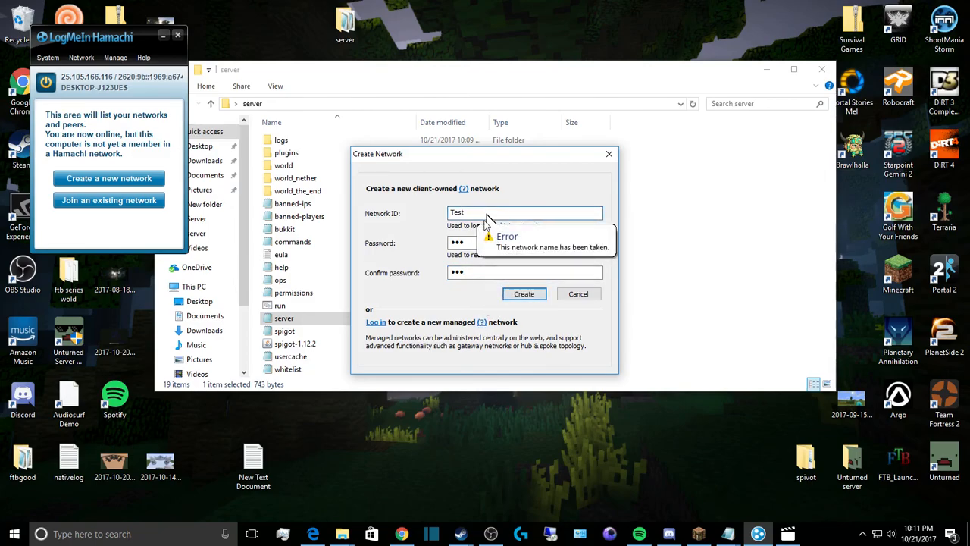
type("123")
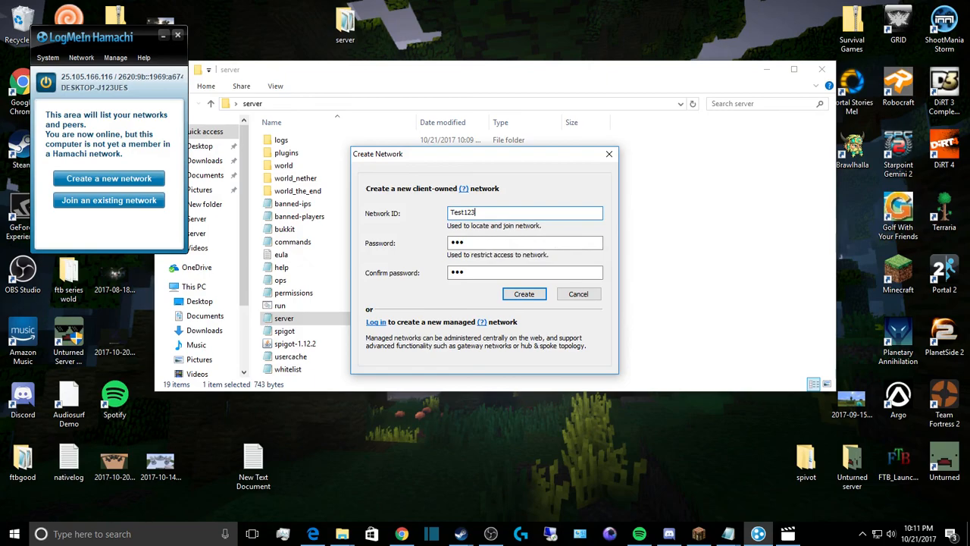
type("456")
key("BackSpace")
left_click(523, 295)
left_click(488, 215)
type("678900000000")
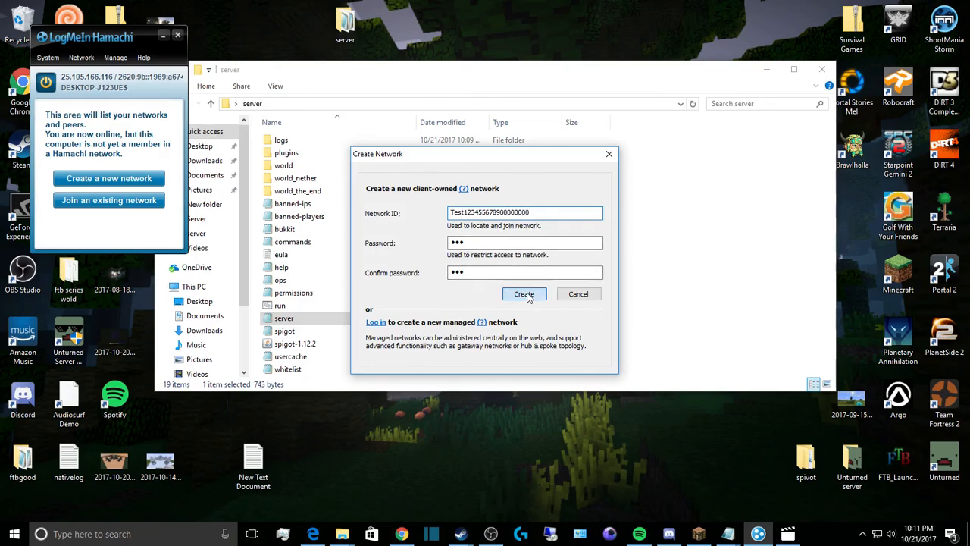
left_click(526, 295)
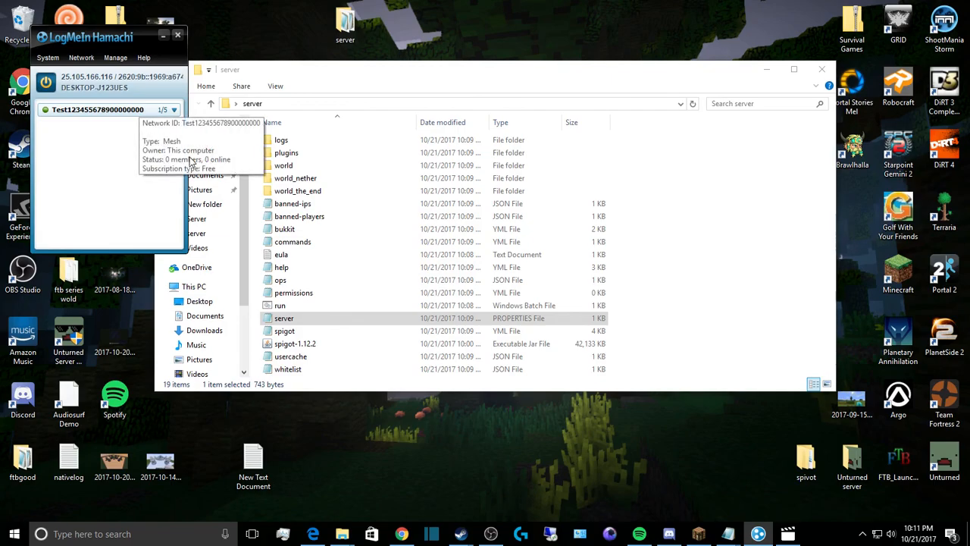
Step: Copy this computer's Hamachi IPv4 address from the network in Hamachi
right_click(97, 111)
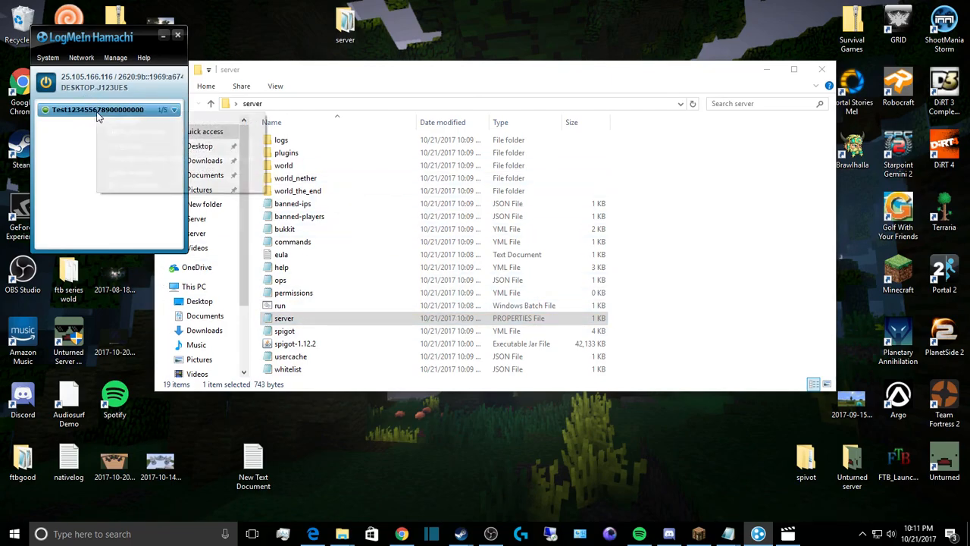
right_click(73, 78)
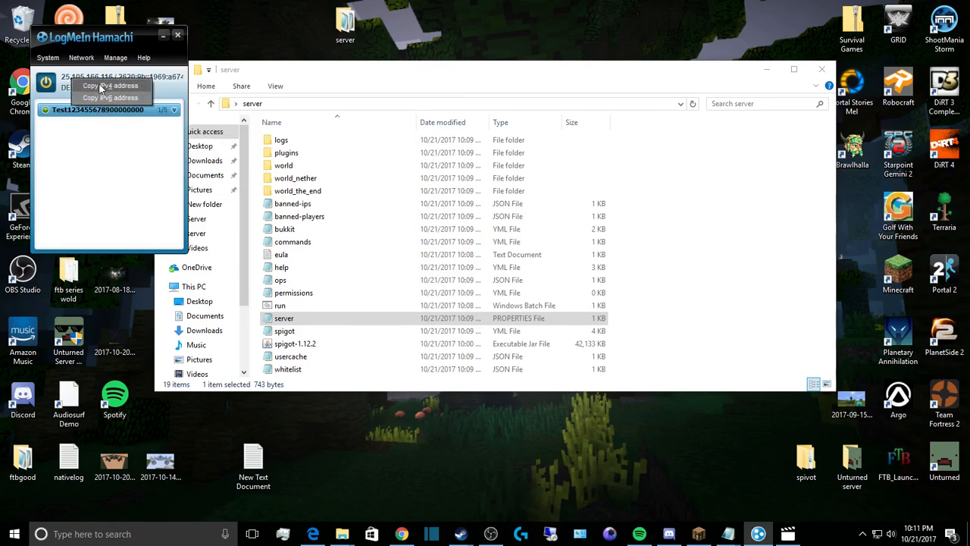
left_click(99, 86)
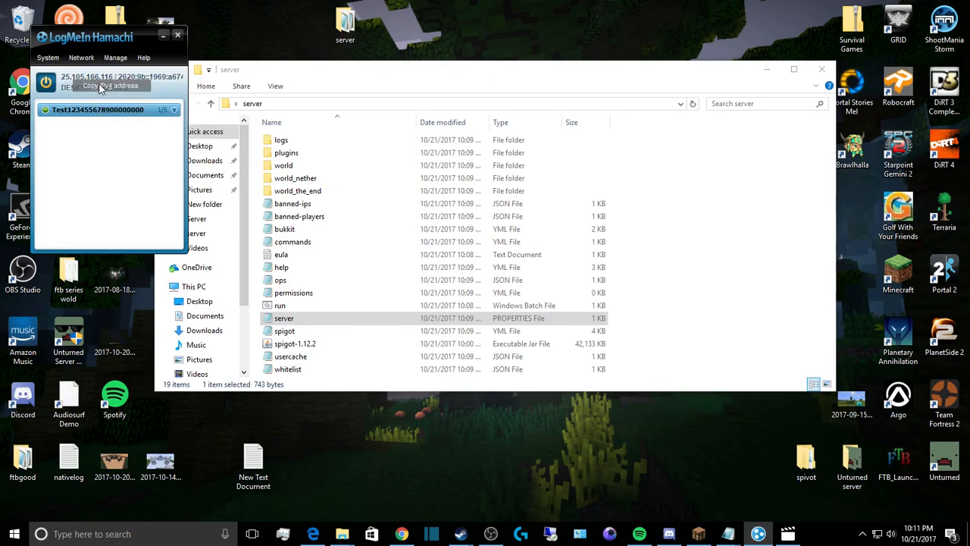
Step: Paste 25.105.166.116 after server-ip= in server.properties, then save and close Notepad
double_click(292, 318)
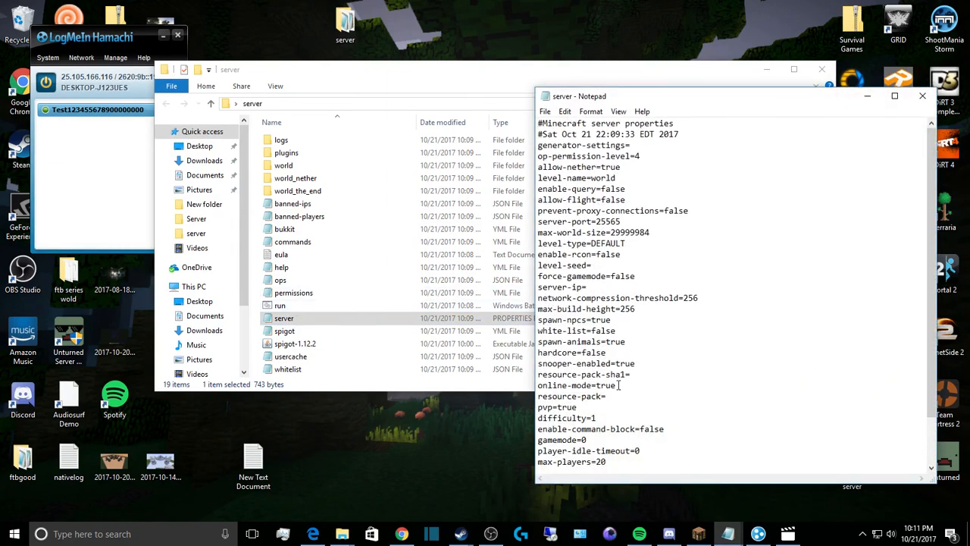
left_click(590, 290)
type("25.105.166.116")
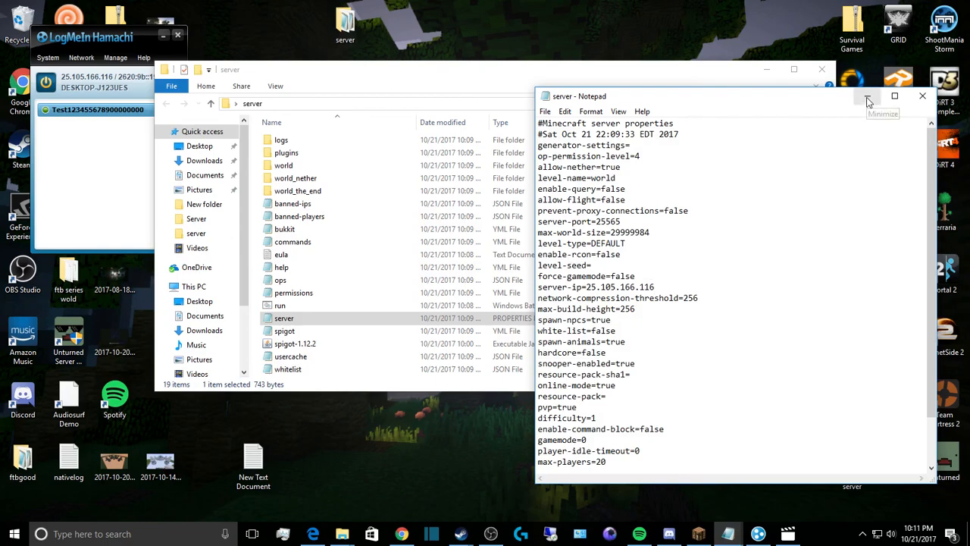
left_click(565, 111)
mouse_move(545, 112)
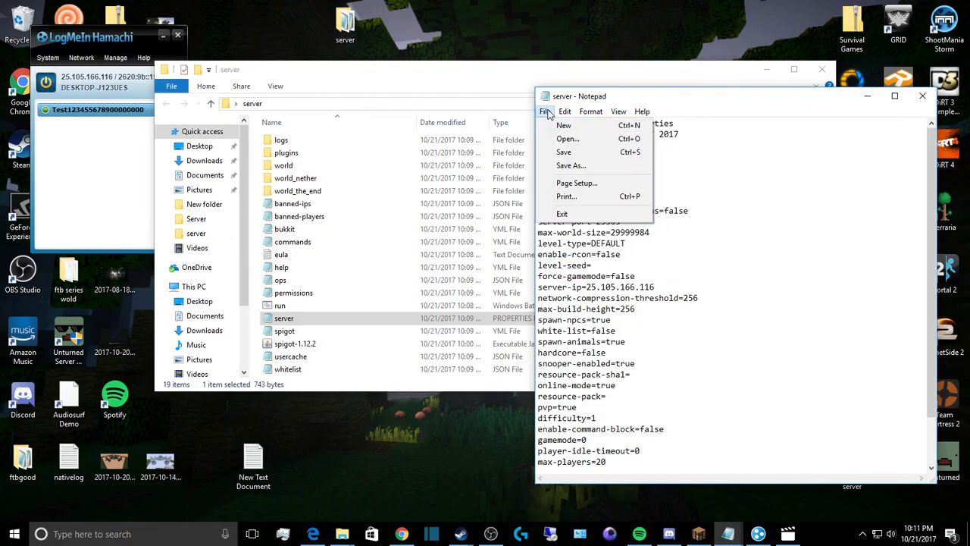
left_click(558, 151)
left_click(925, 95)
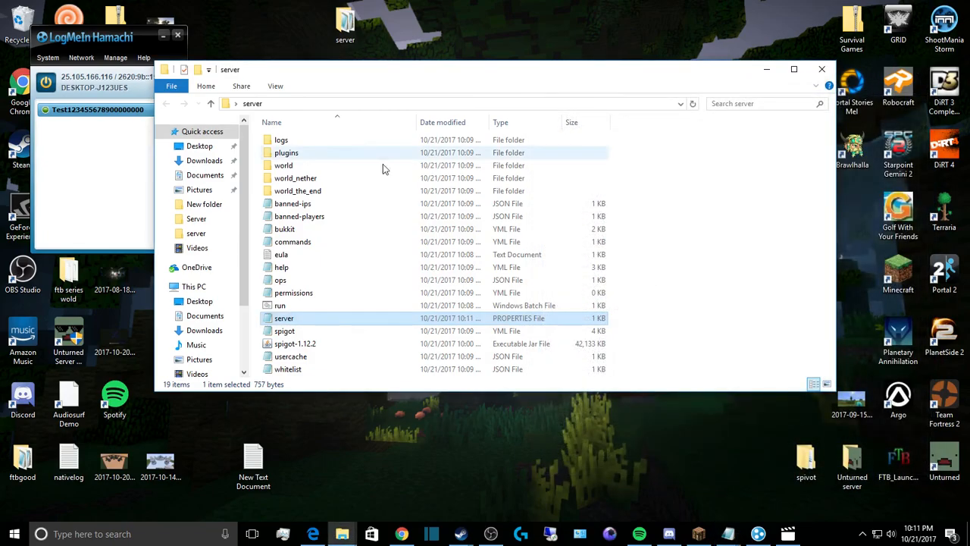
left_click(297, 309)
Step: Start Spigot from run.bat and minimize Hamachi to reveal the finished server console
double_click(297, 311)
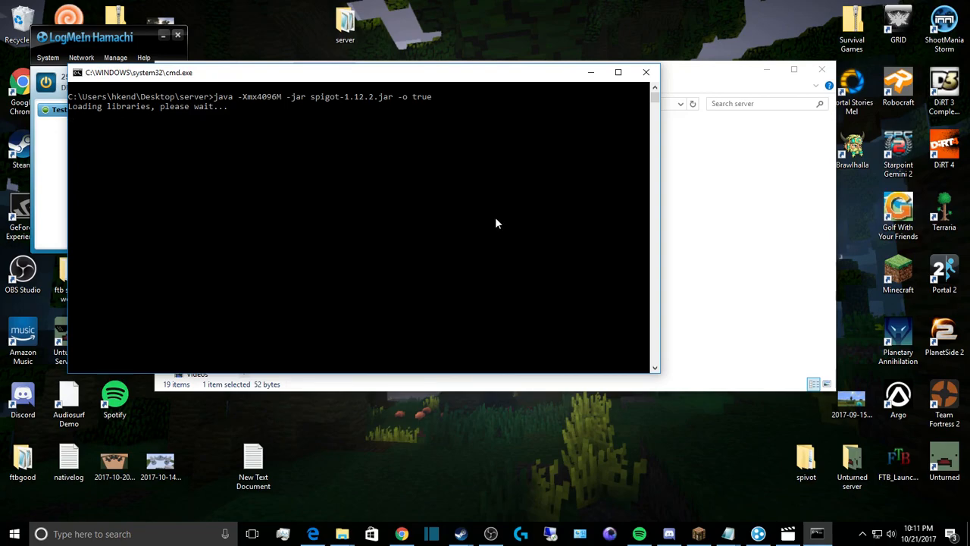
left_click(119, 38)
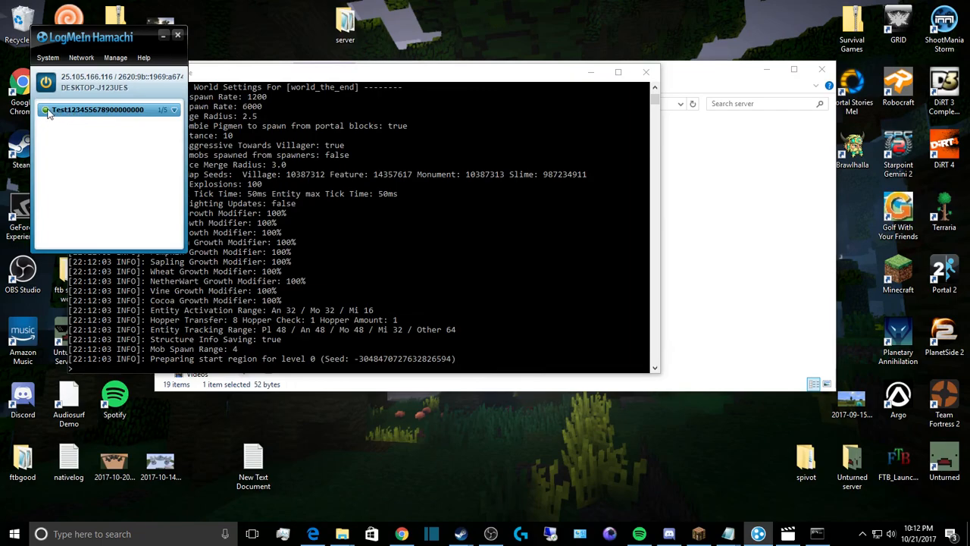
mouse_move(45, 111)
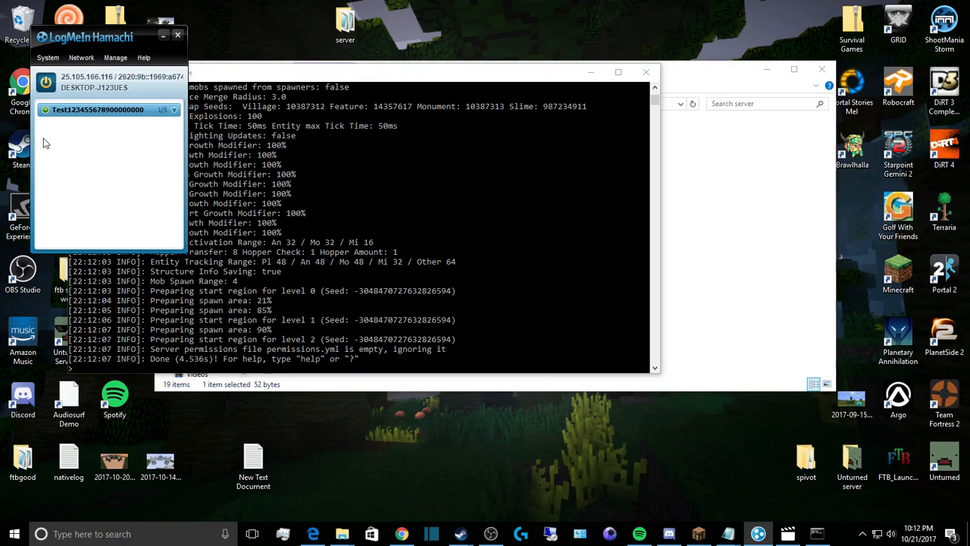
left_click(161, 36)
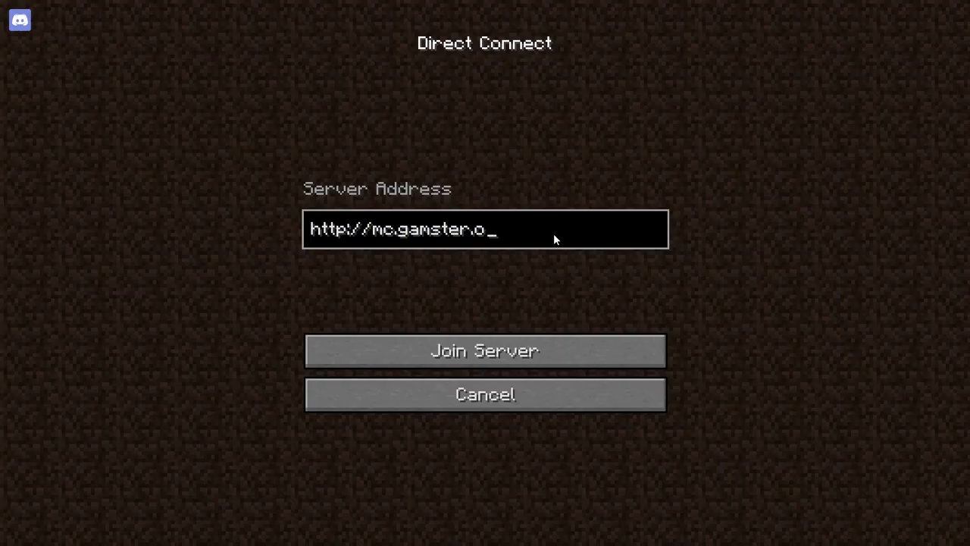
Step: Replace the Direct Connect server address with 25.105.166.116 and join the server
key("BackSpace")
key("BackSpace")
key("BackSpace")
key("BackSpace")
key("BackSpace")
key("BackSpace")
key("BackSpace")
key("BackSpace")
key("BackSpace")
key("BackSpace")
key("BackSpace")
key("BackSpace")
key("BackSpace")
key("BackSpace")
key("BackSpace")
key("BackSpace")
key("BackSpace")
key("BackSpace")
key("BackSpace")
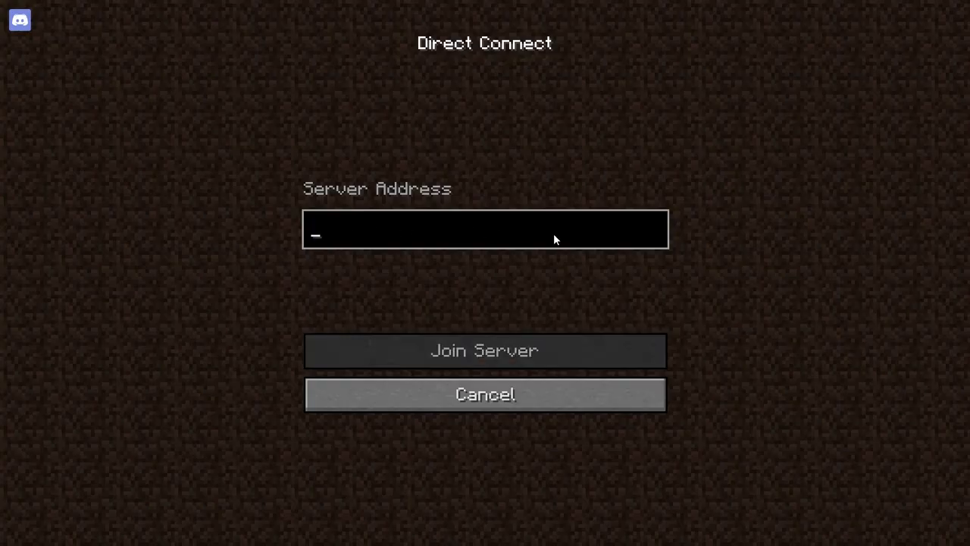
type("25.105.166.116")
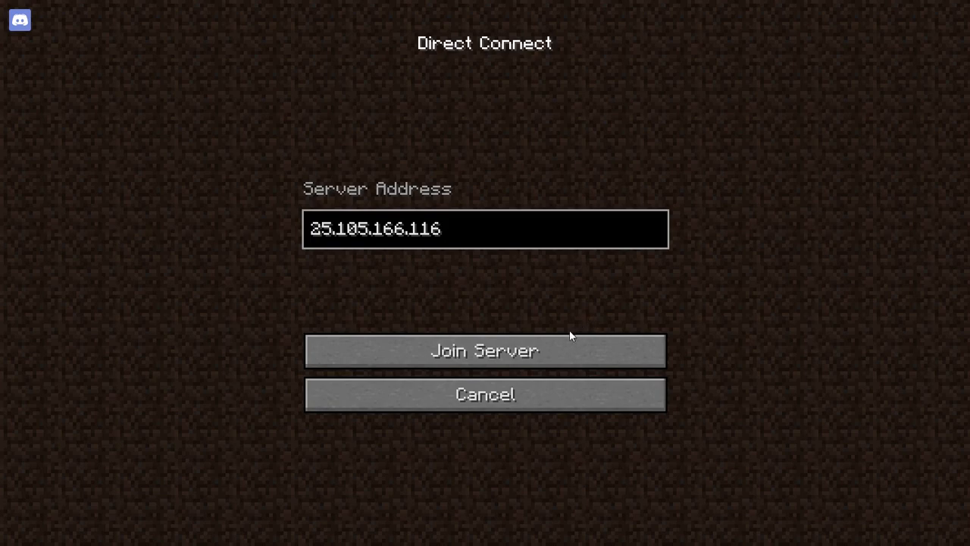
left_click(557, 345)
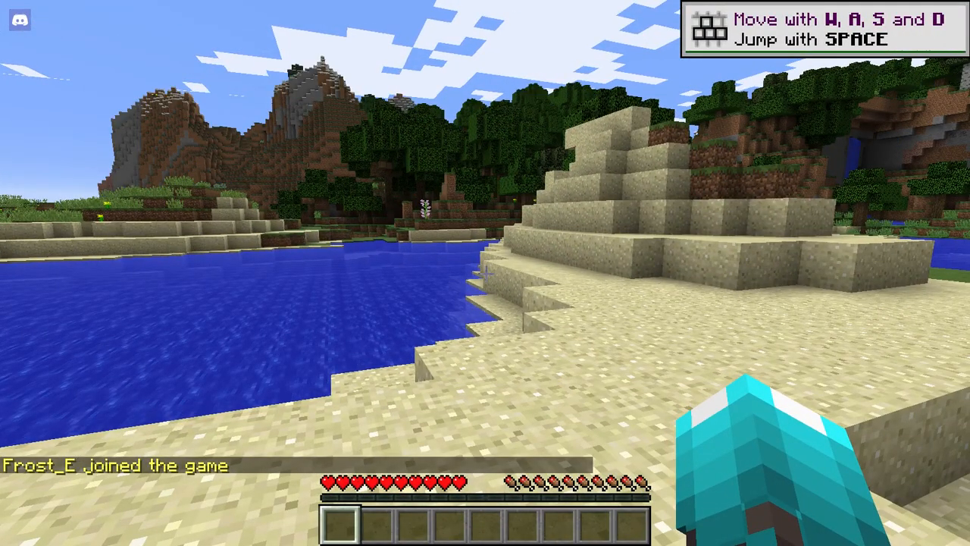
Step: Walk up the sand steps and along the lakeside sand strip, then pause to the Game Menu
key("w")
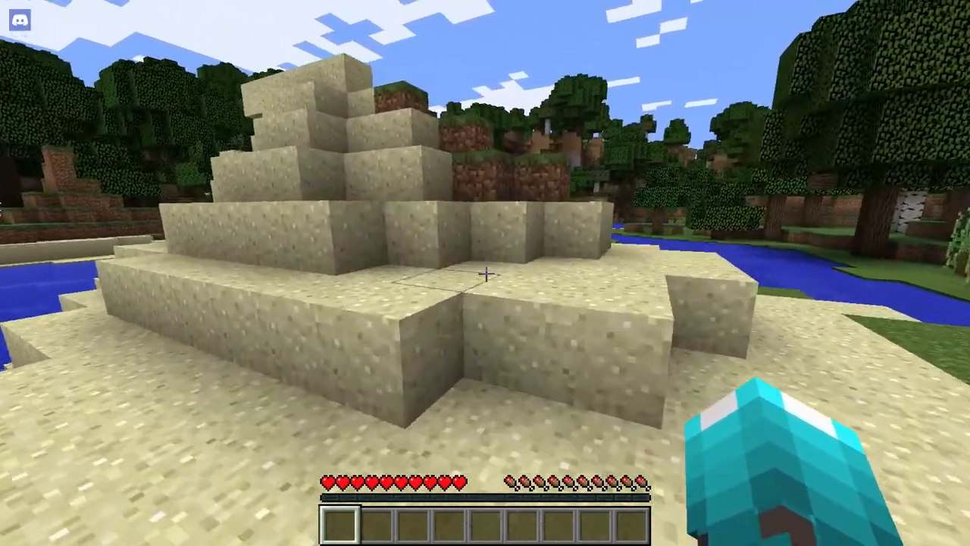
key("w")
key("space")
key("space")
key("w")
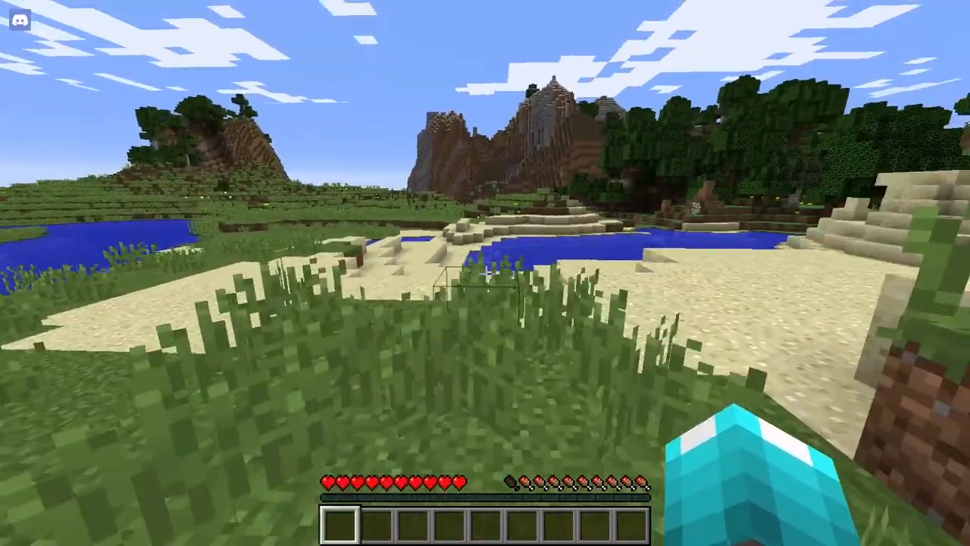
key("w")
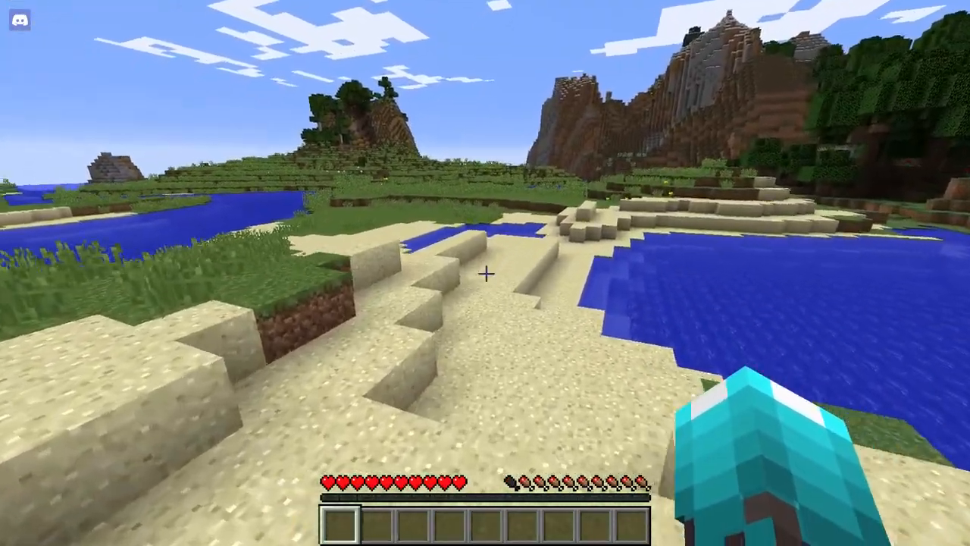
key("w")
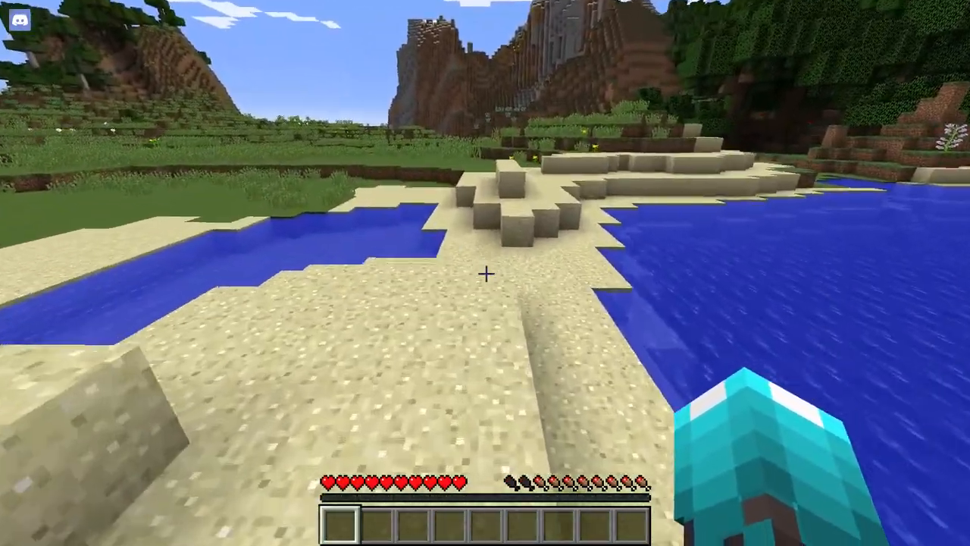
key("w")
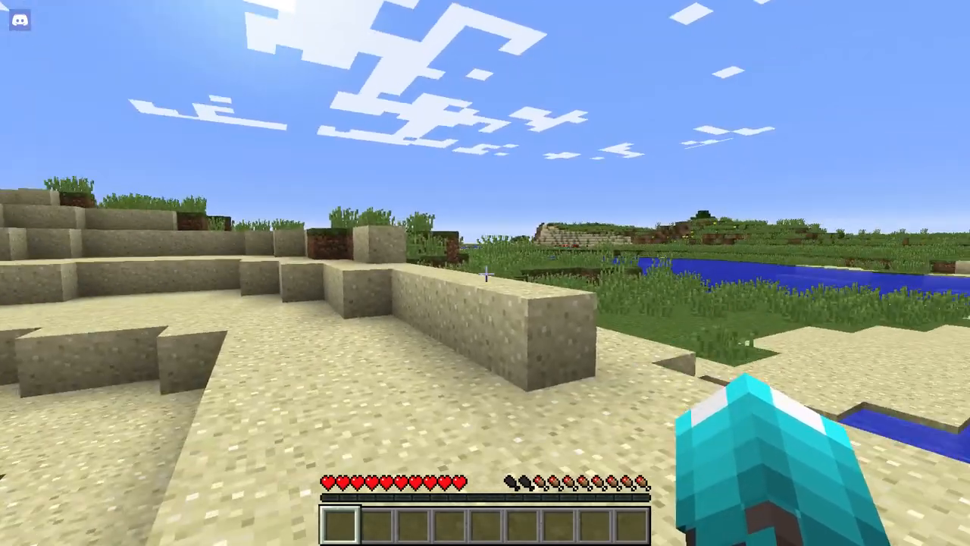
key("w")
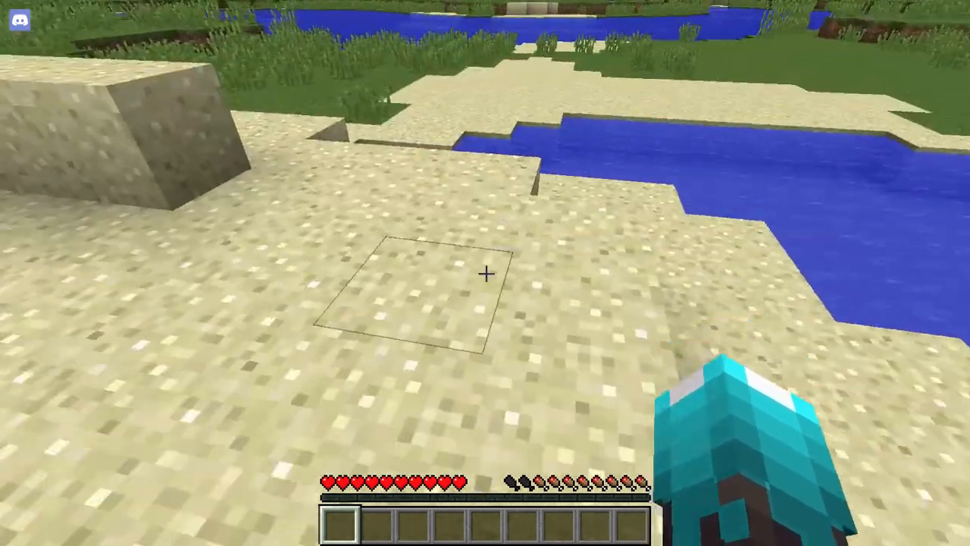
key("w")
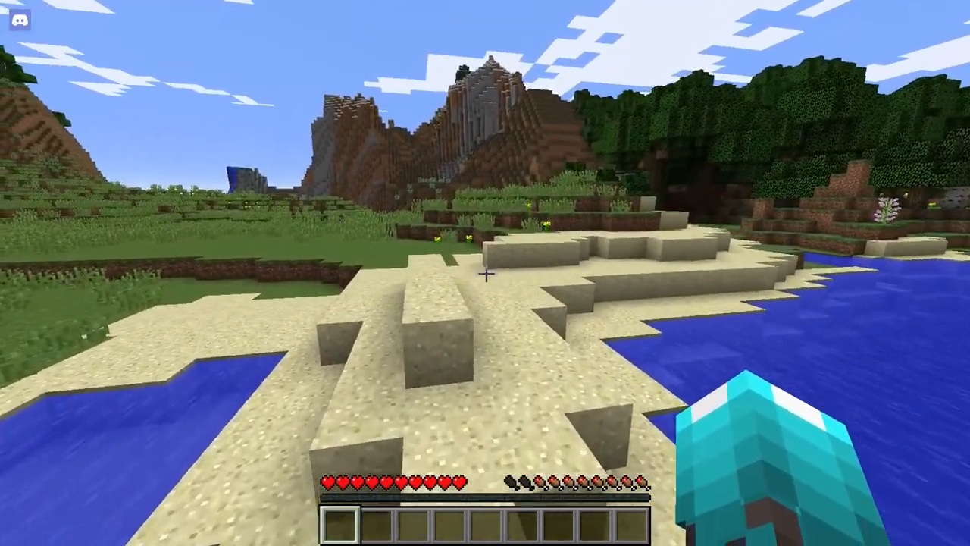
key("w")
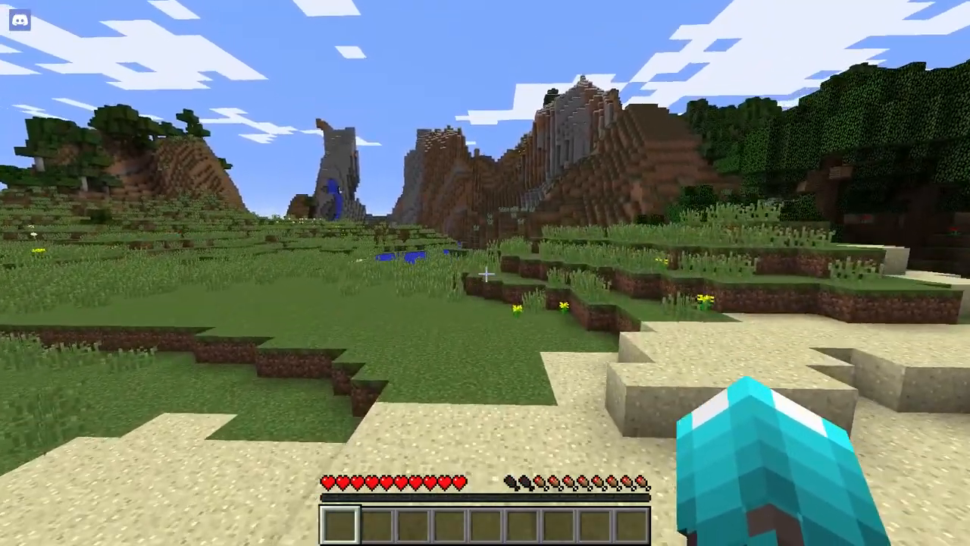
key("s")
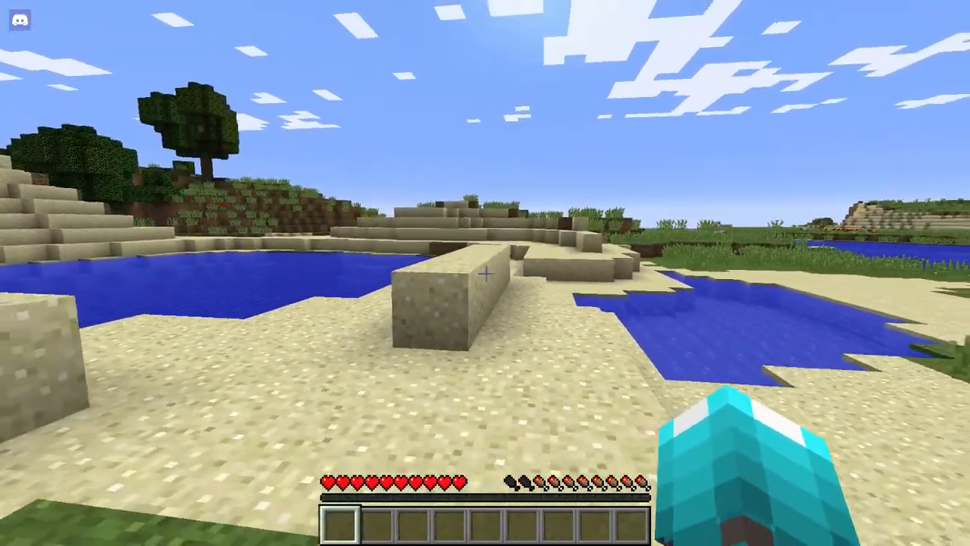
key("Escape")
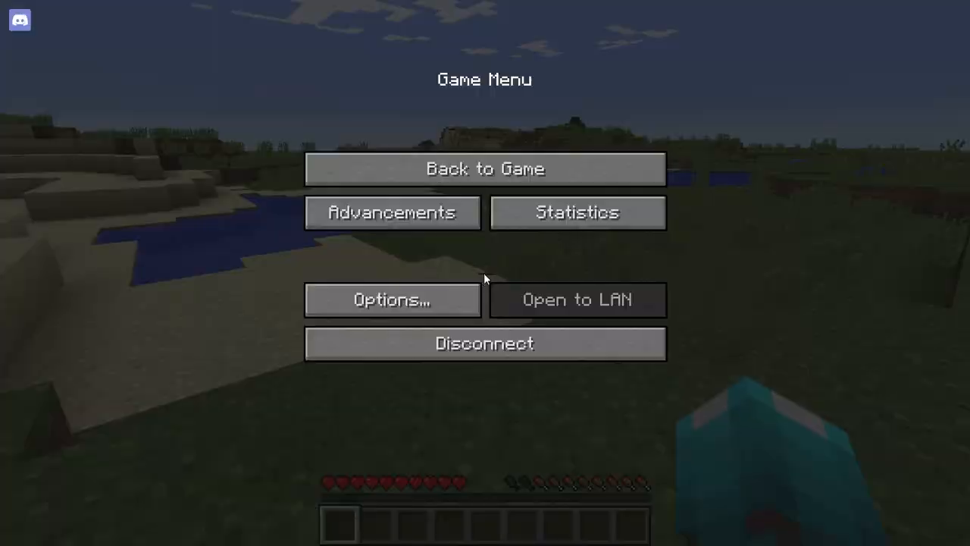